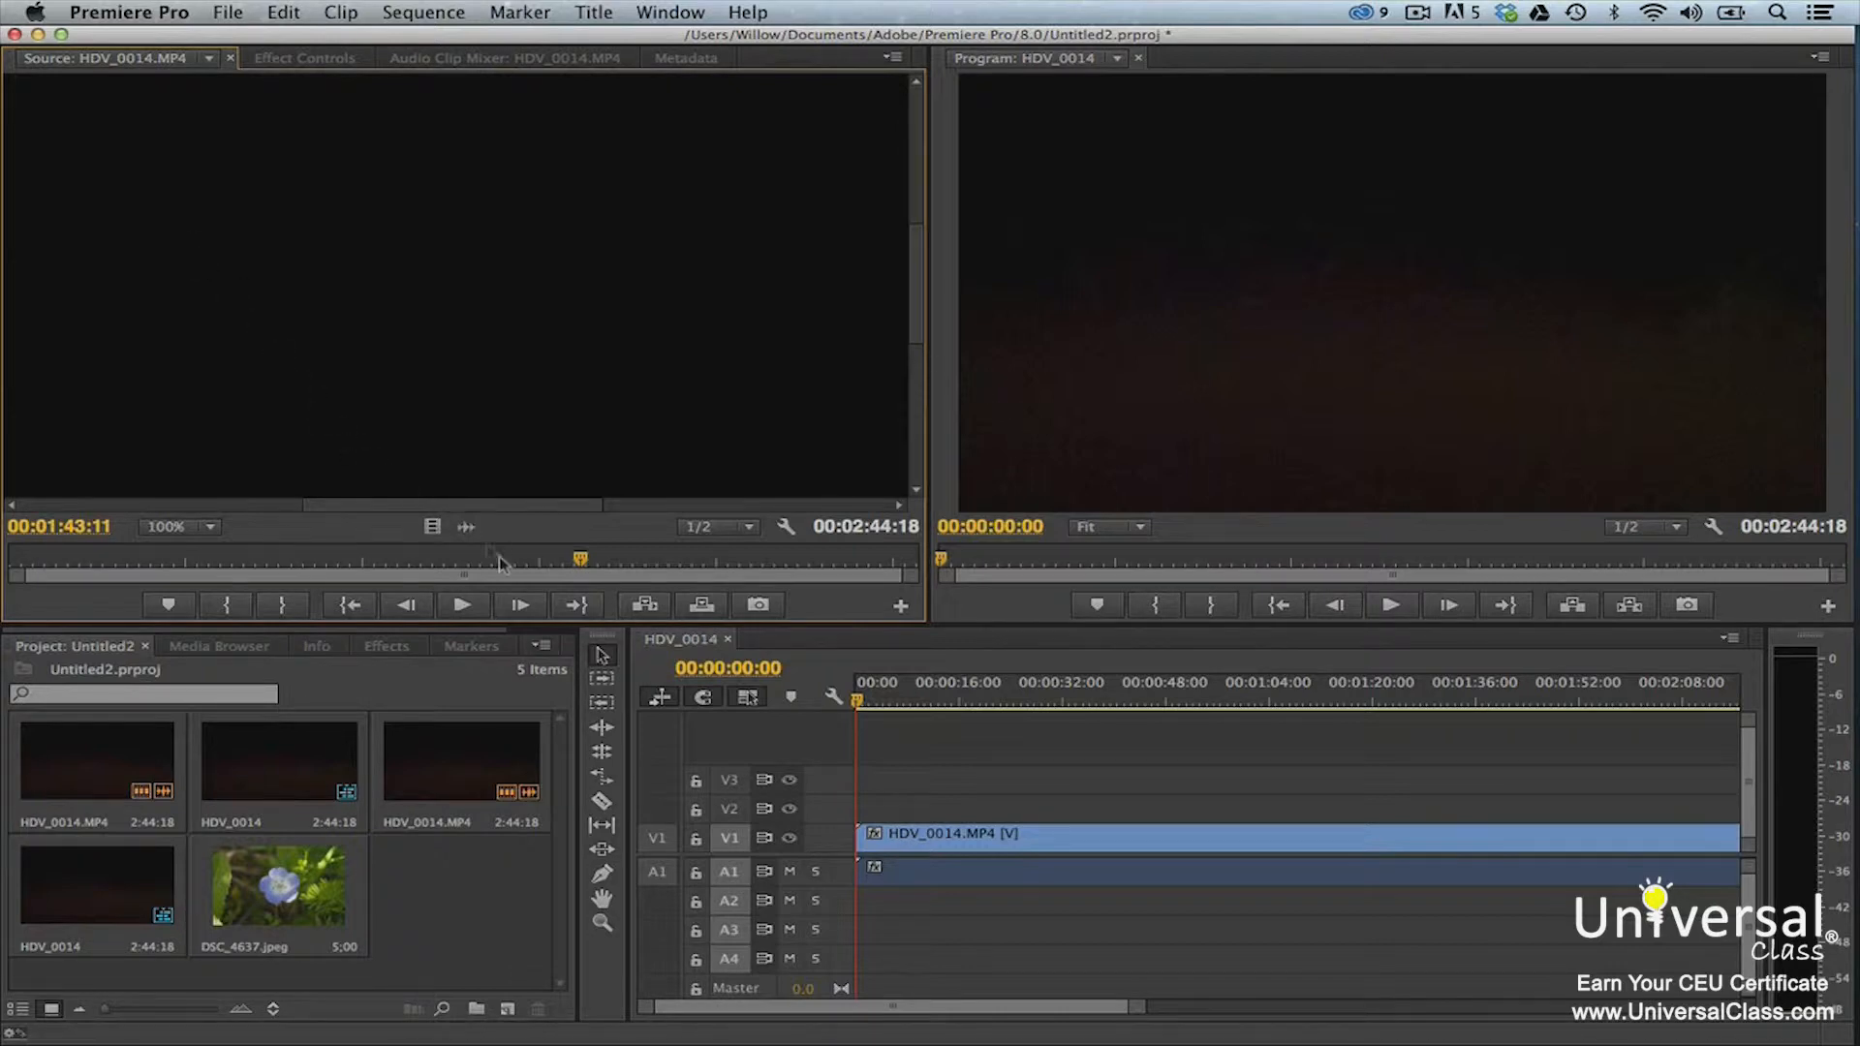
- Show the project items as a list and turn on the preview area
left_click(543, 646)
left_click(599, 849)
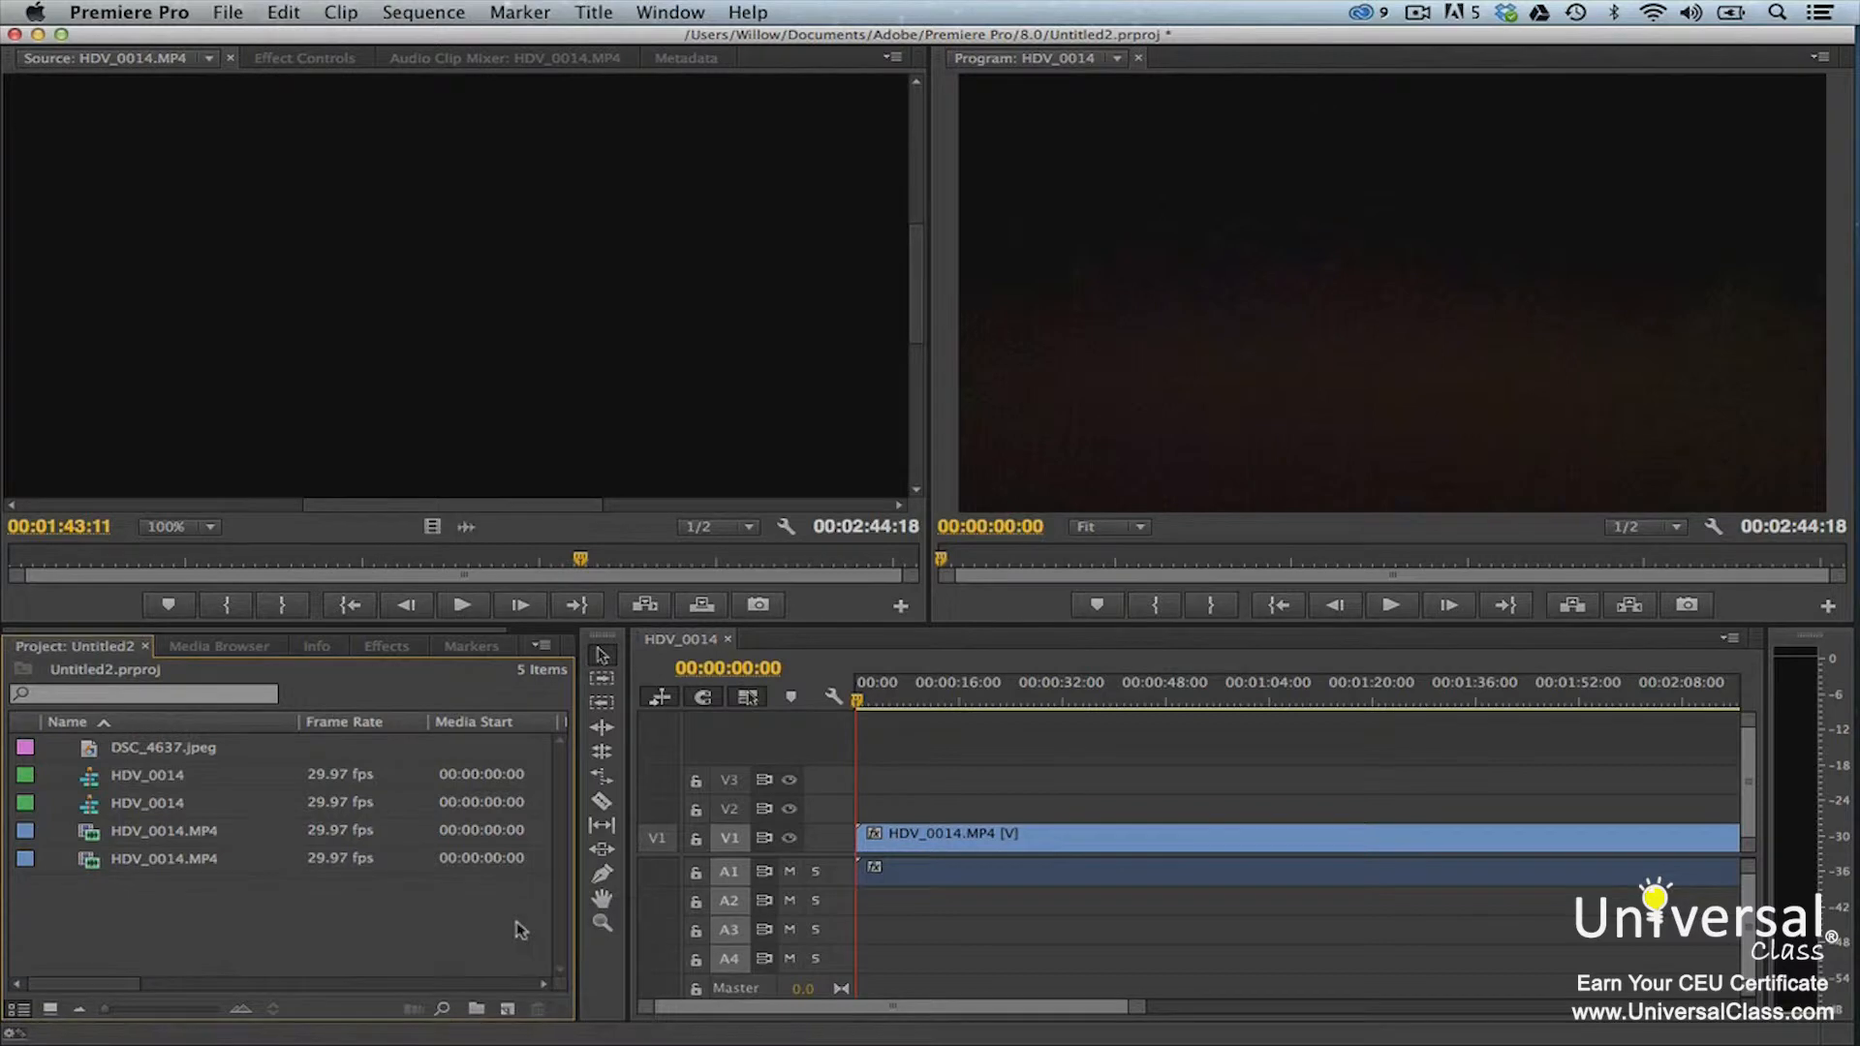
left_click(544, 644)
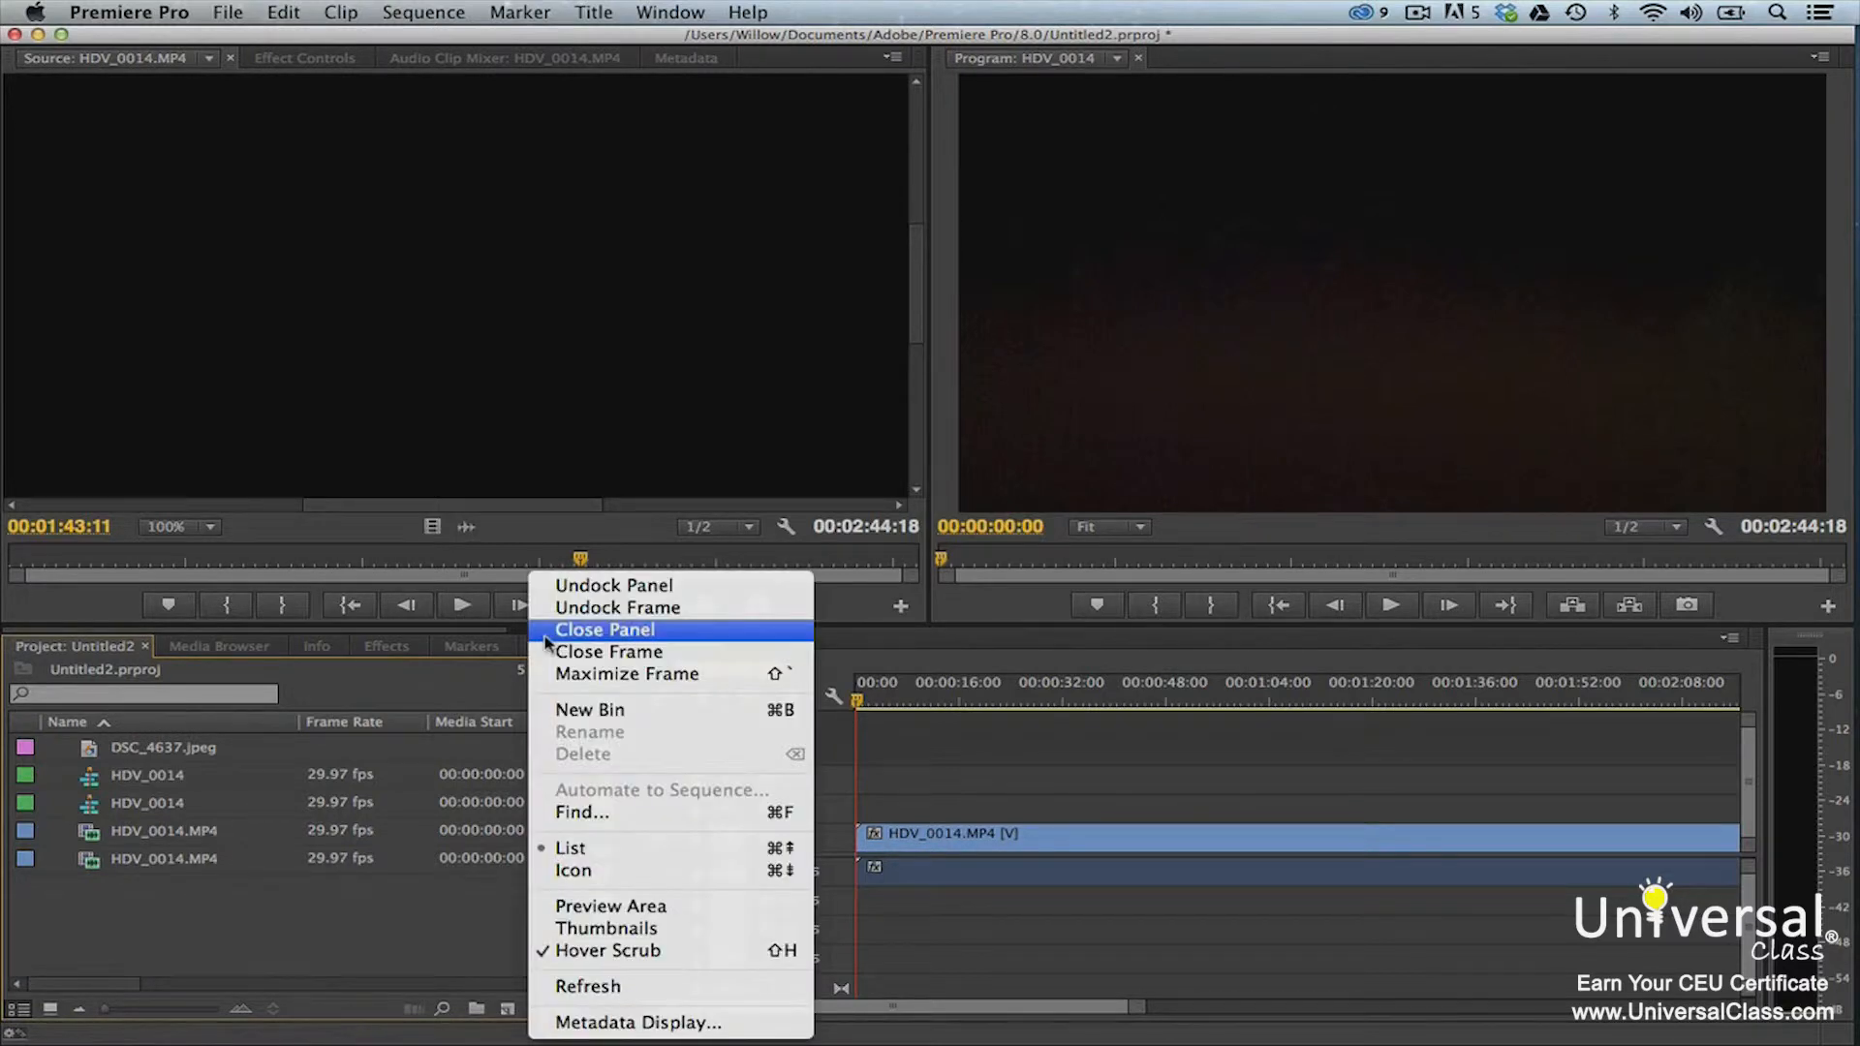
left_click(610, 907)
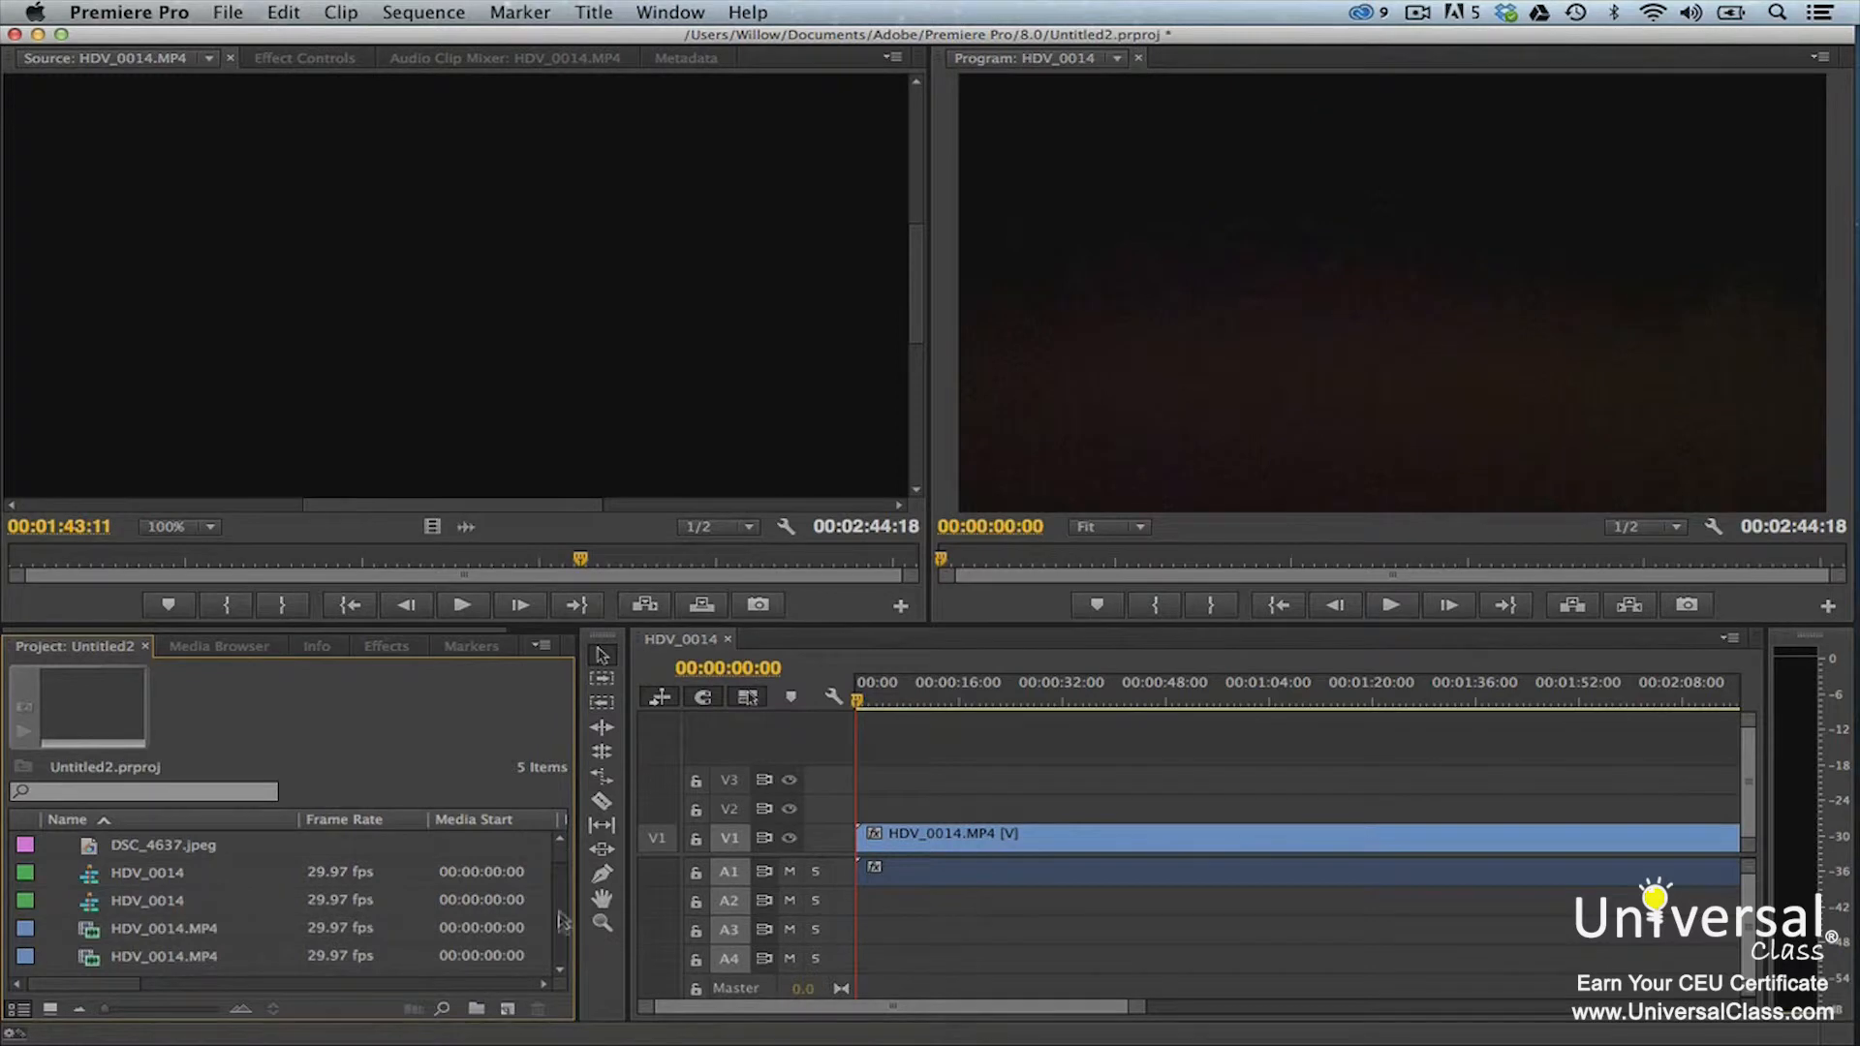
mouse_move(91, 985)
left_mouse_down()
mouse_move(141, 988)
mouse_move(90, 985)
left_mouse_up()
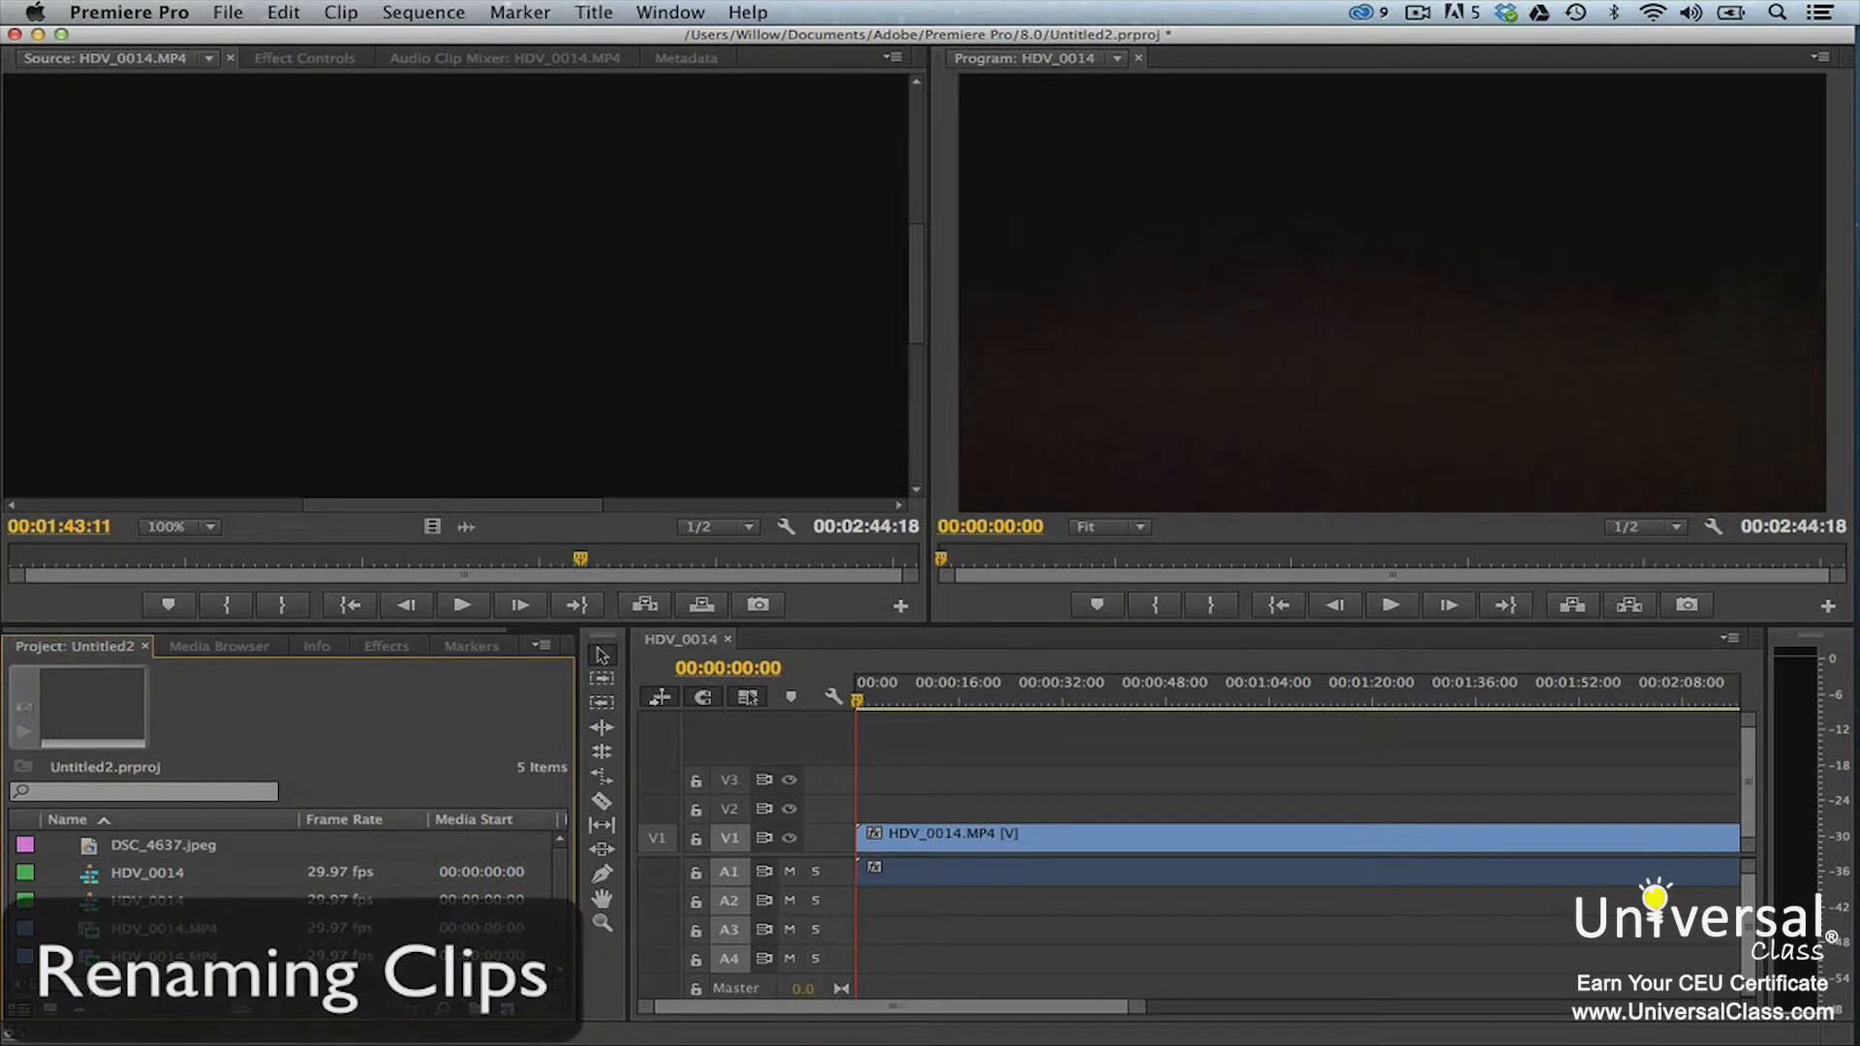
- Rename the second HDV_0014 sequence in the project list to Fireworks1
right_click(89, 903)
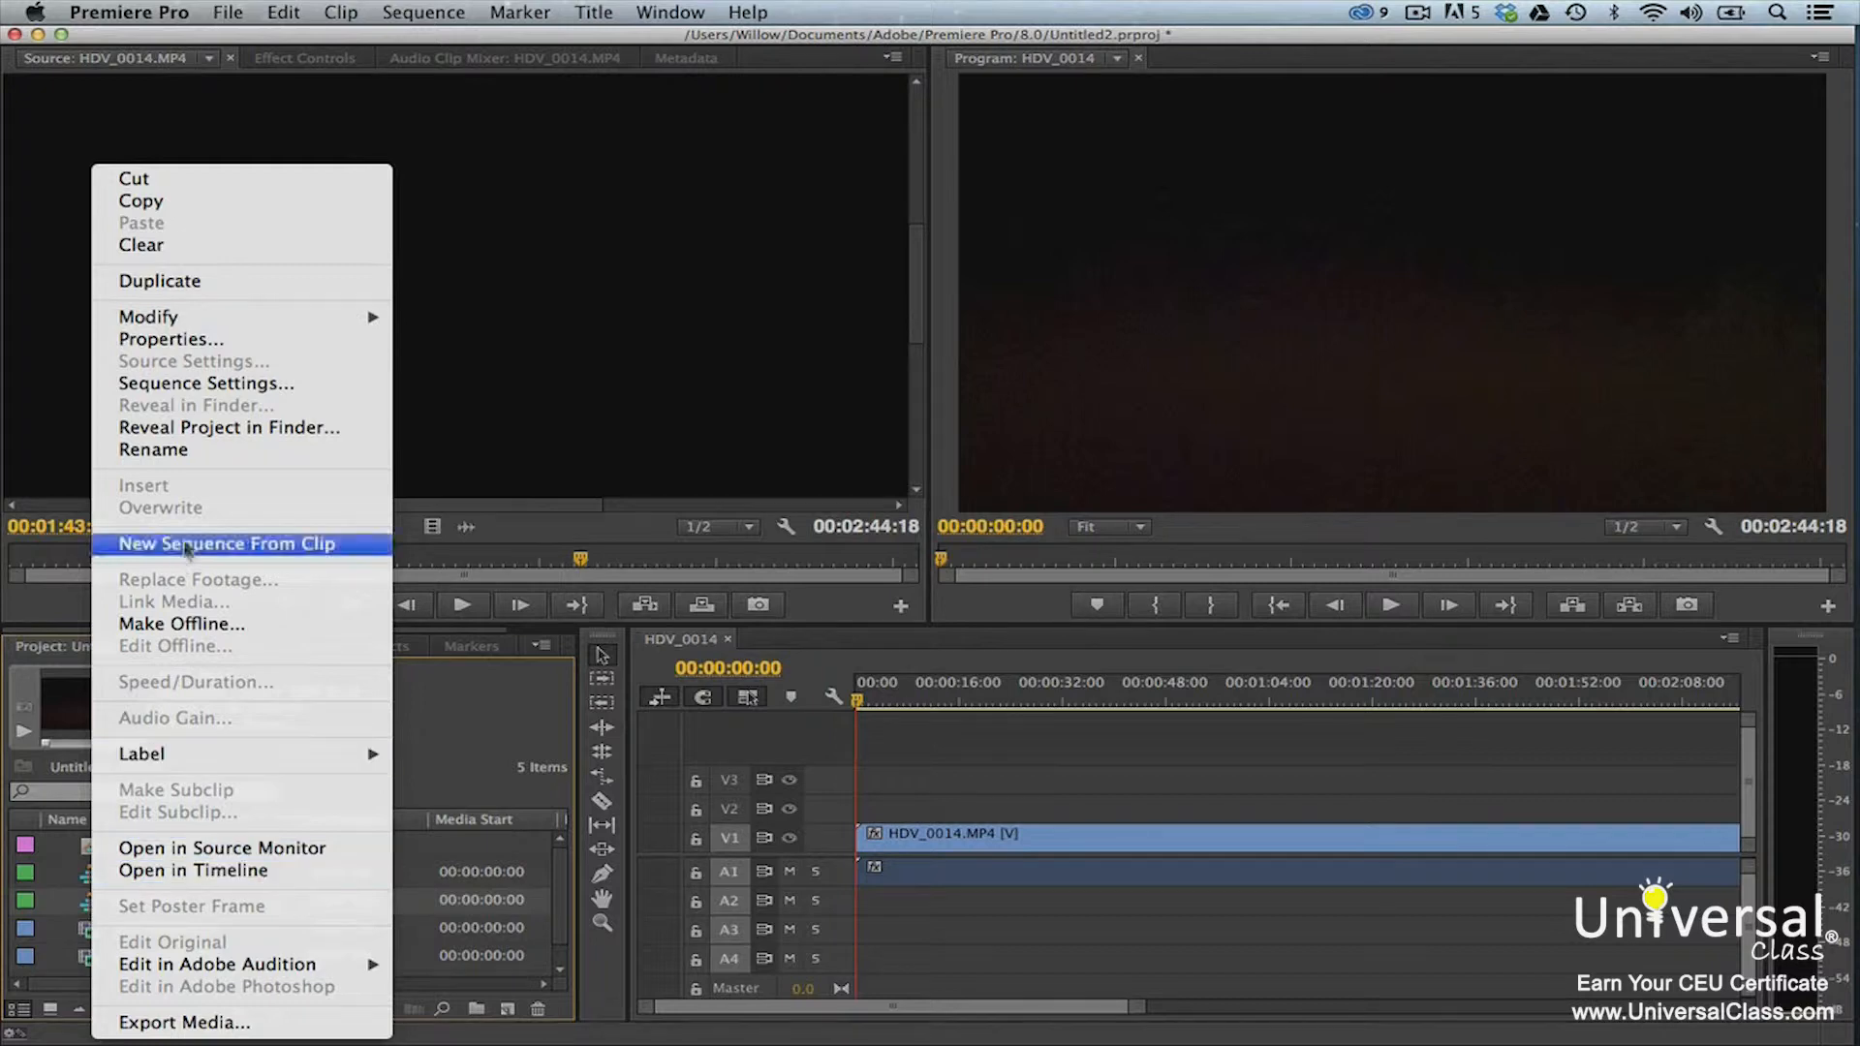
left_click(194, 452)
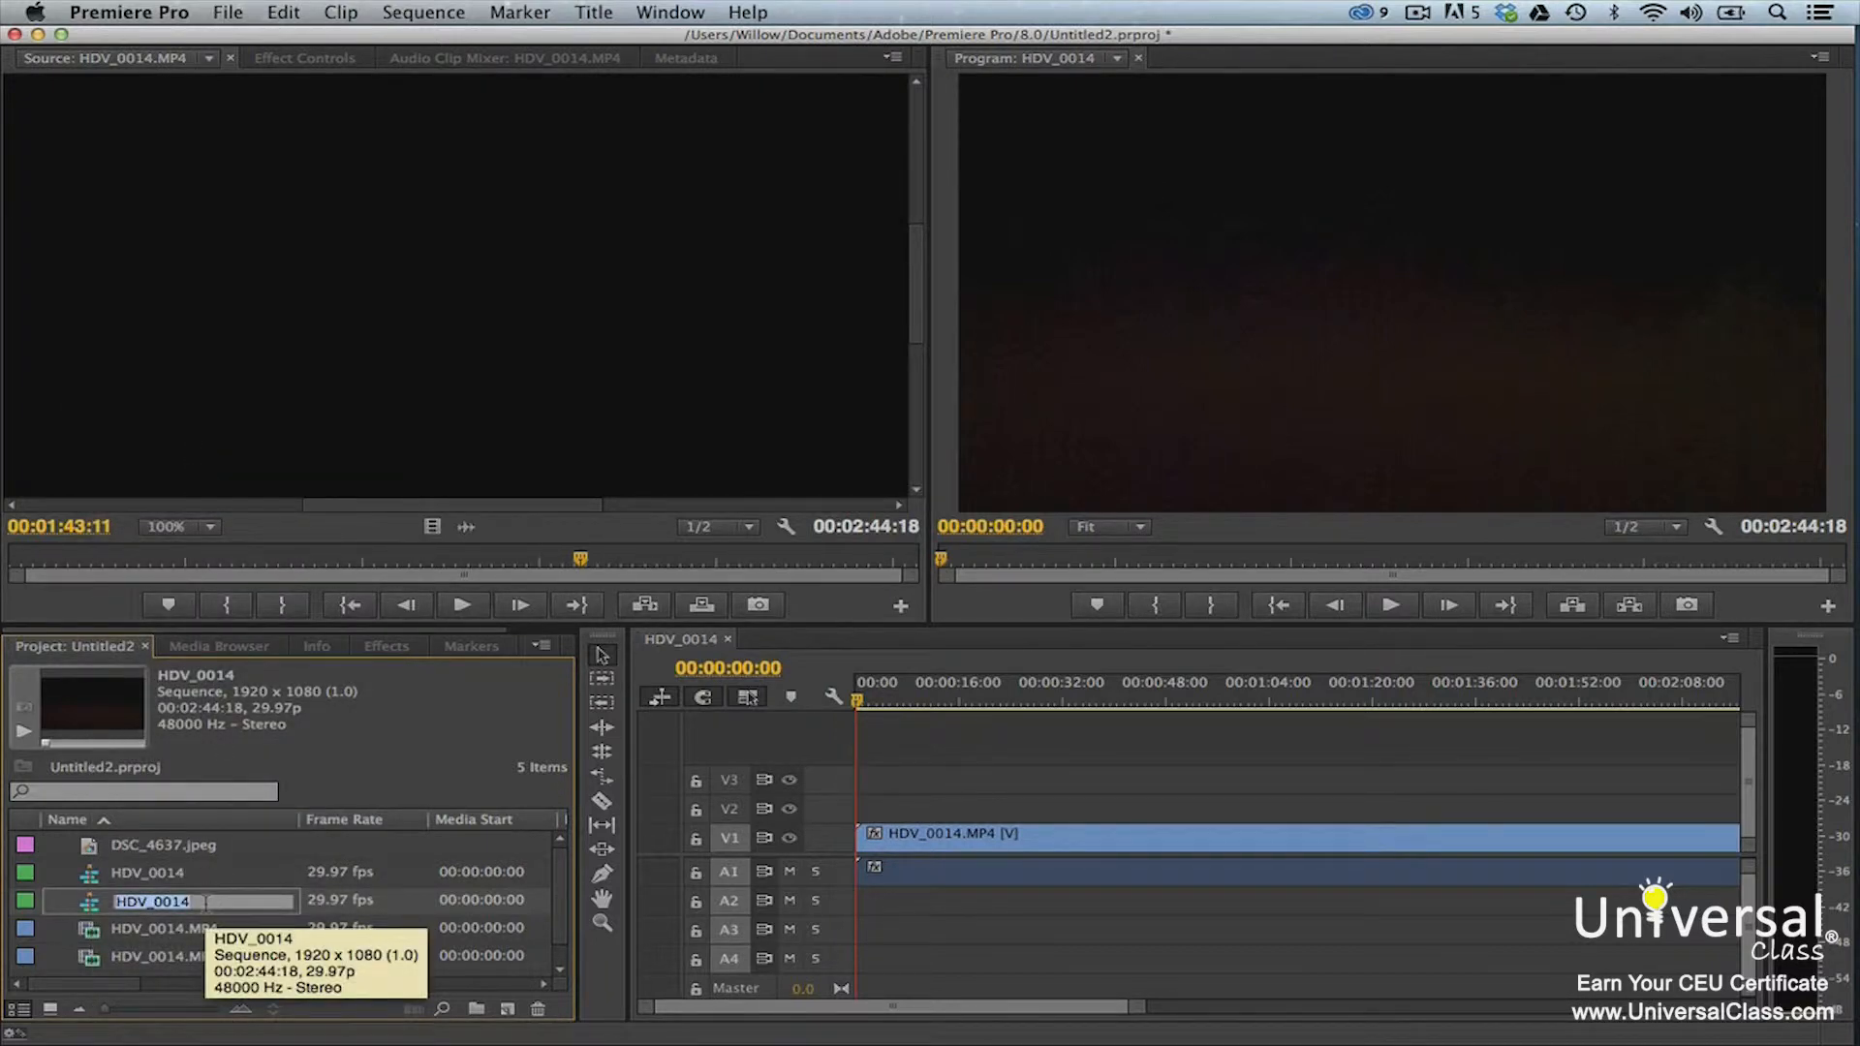
type("Fireworks1")
key("Return")
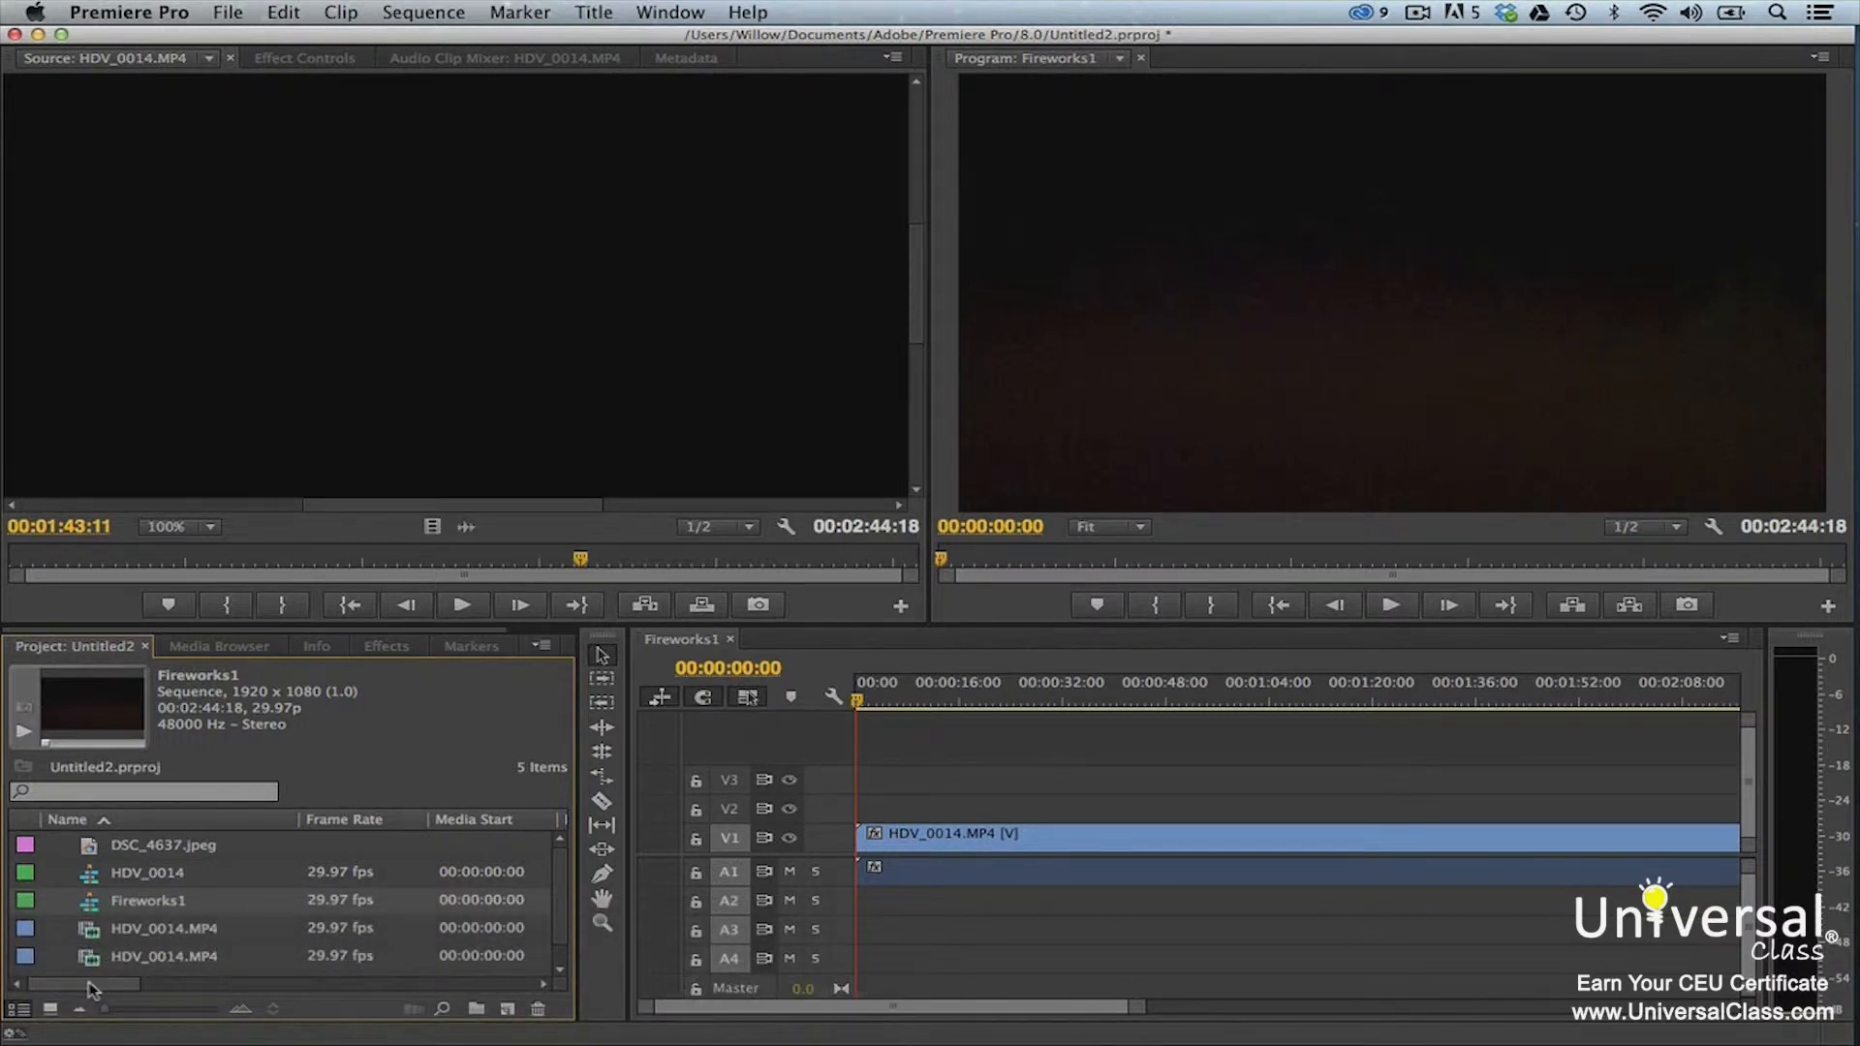
- Copy the first HDV_0014.MP4 clip and paste it into New Bin
left_click(88, 933)
right_click(89, 935)
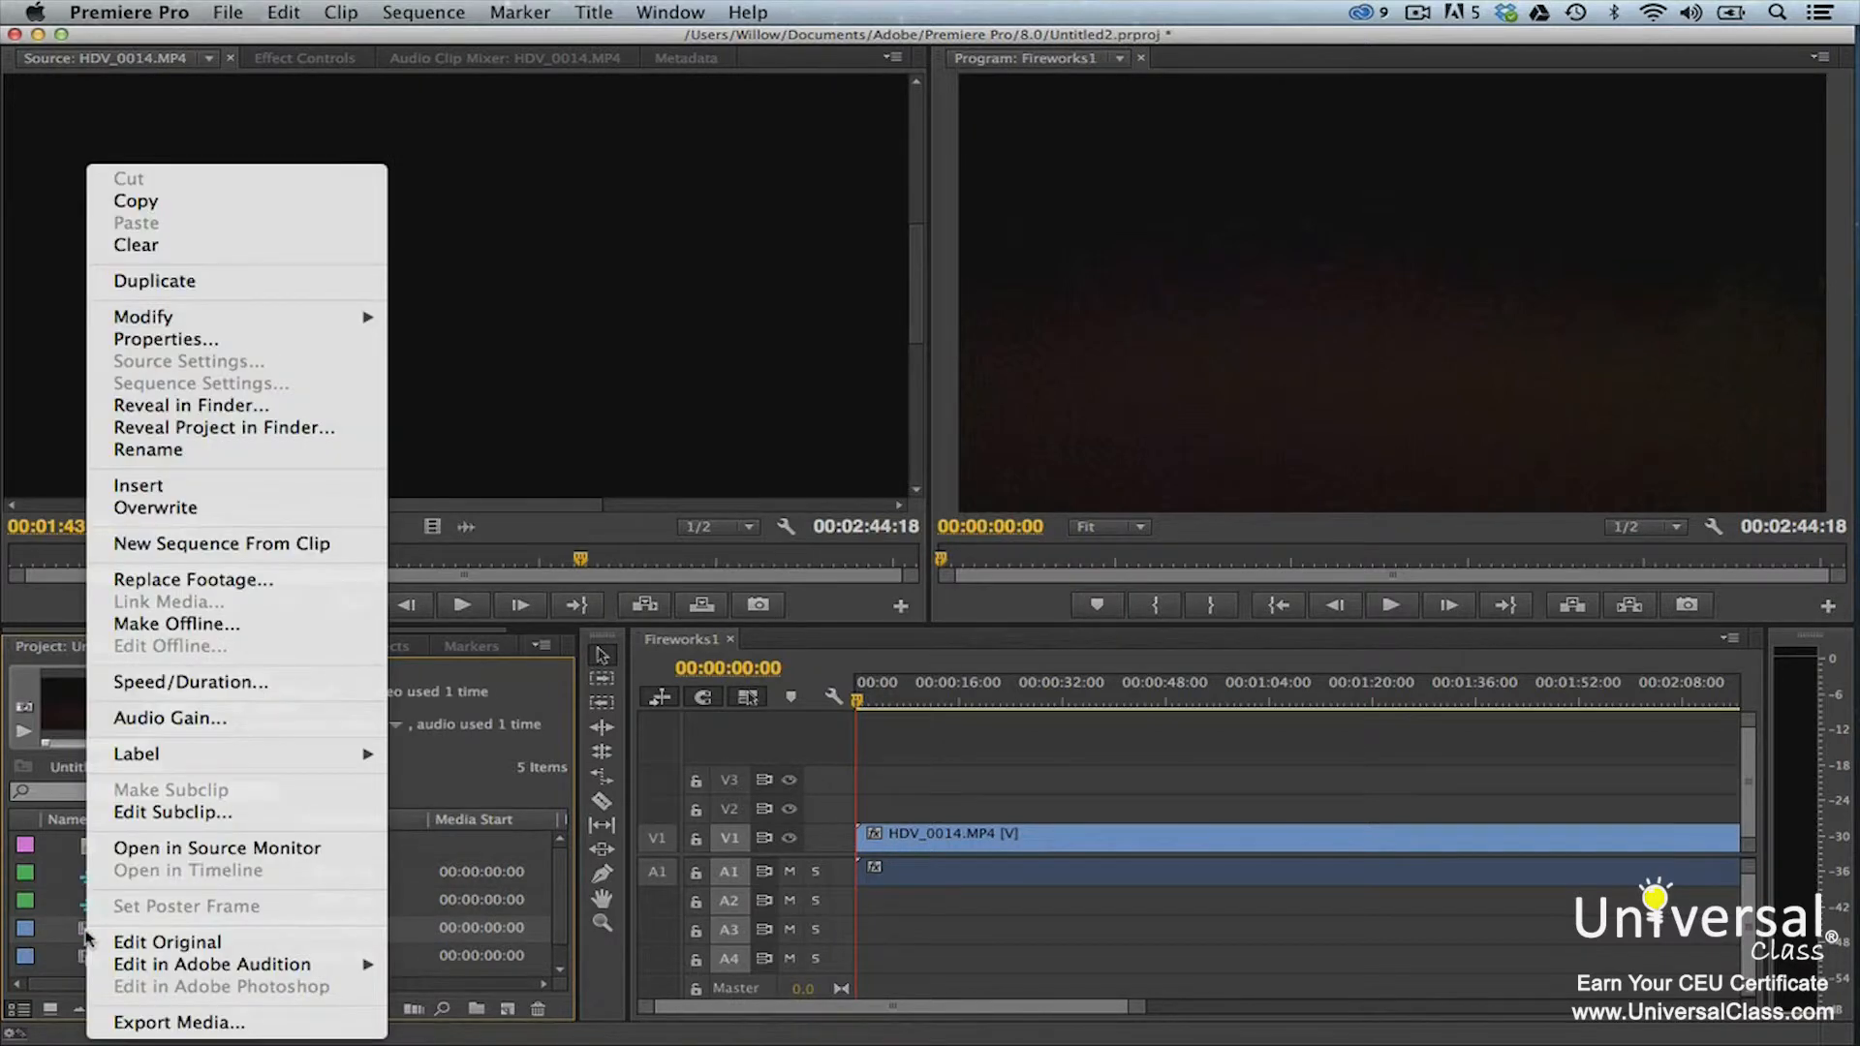
left_click(189, 208)
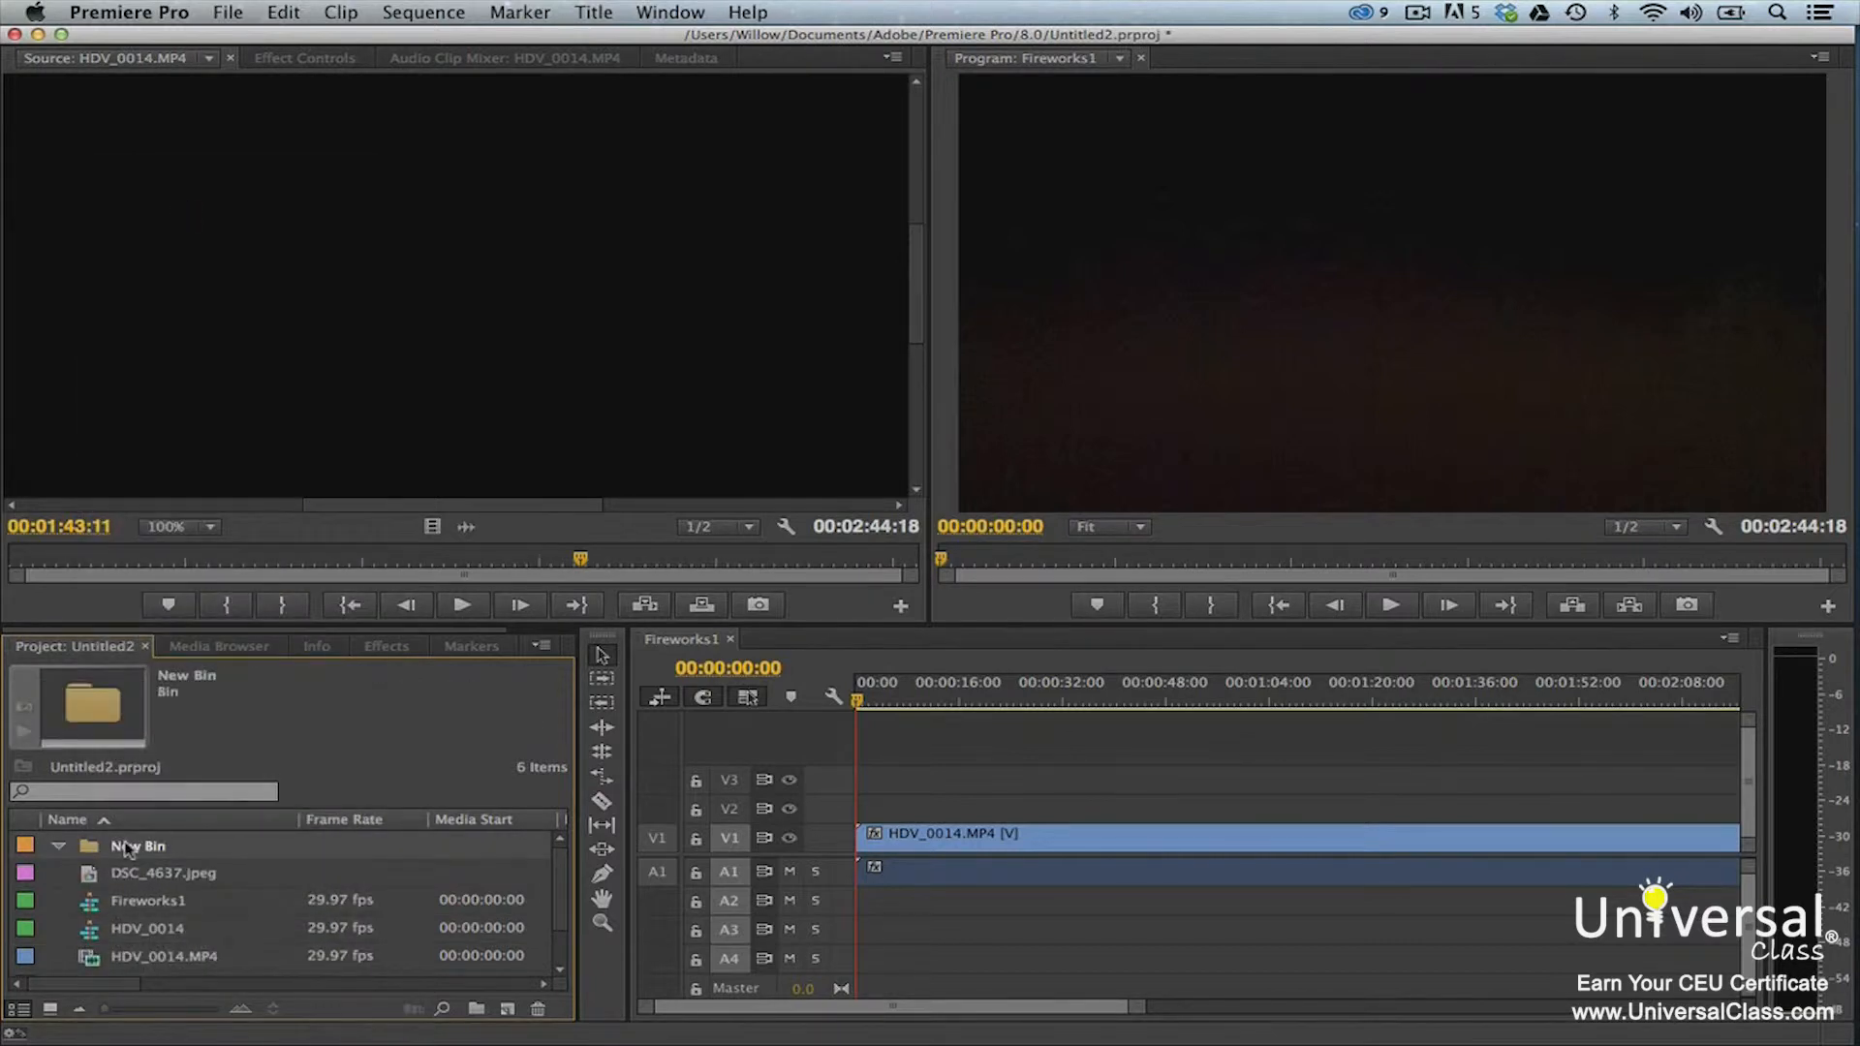
right_click(85, 848)
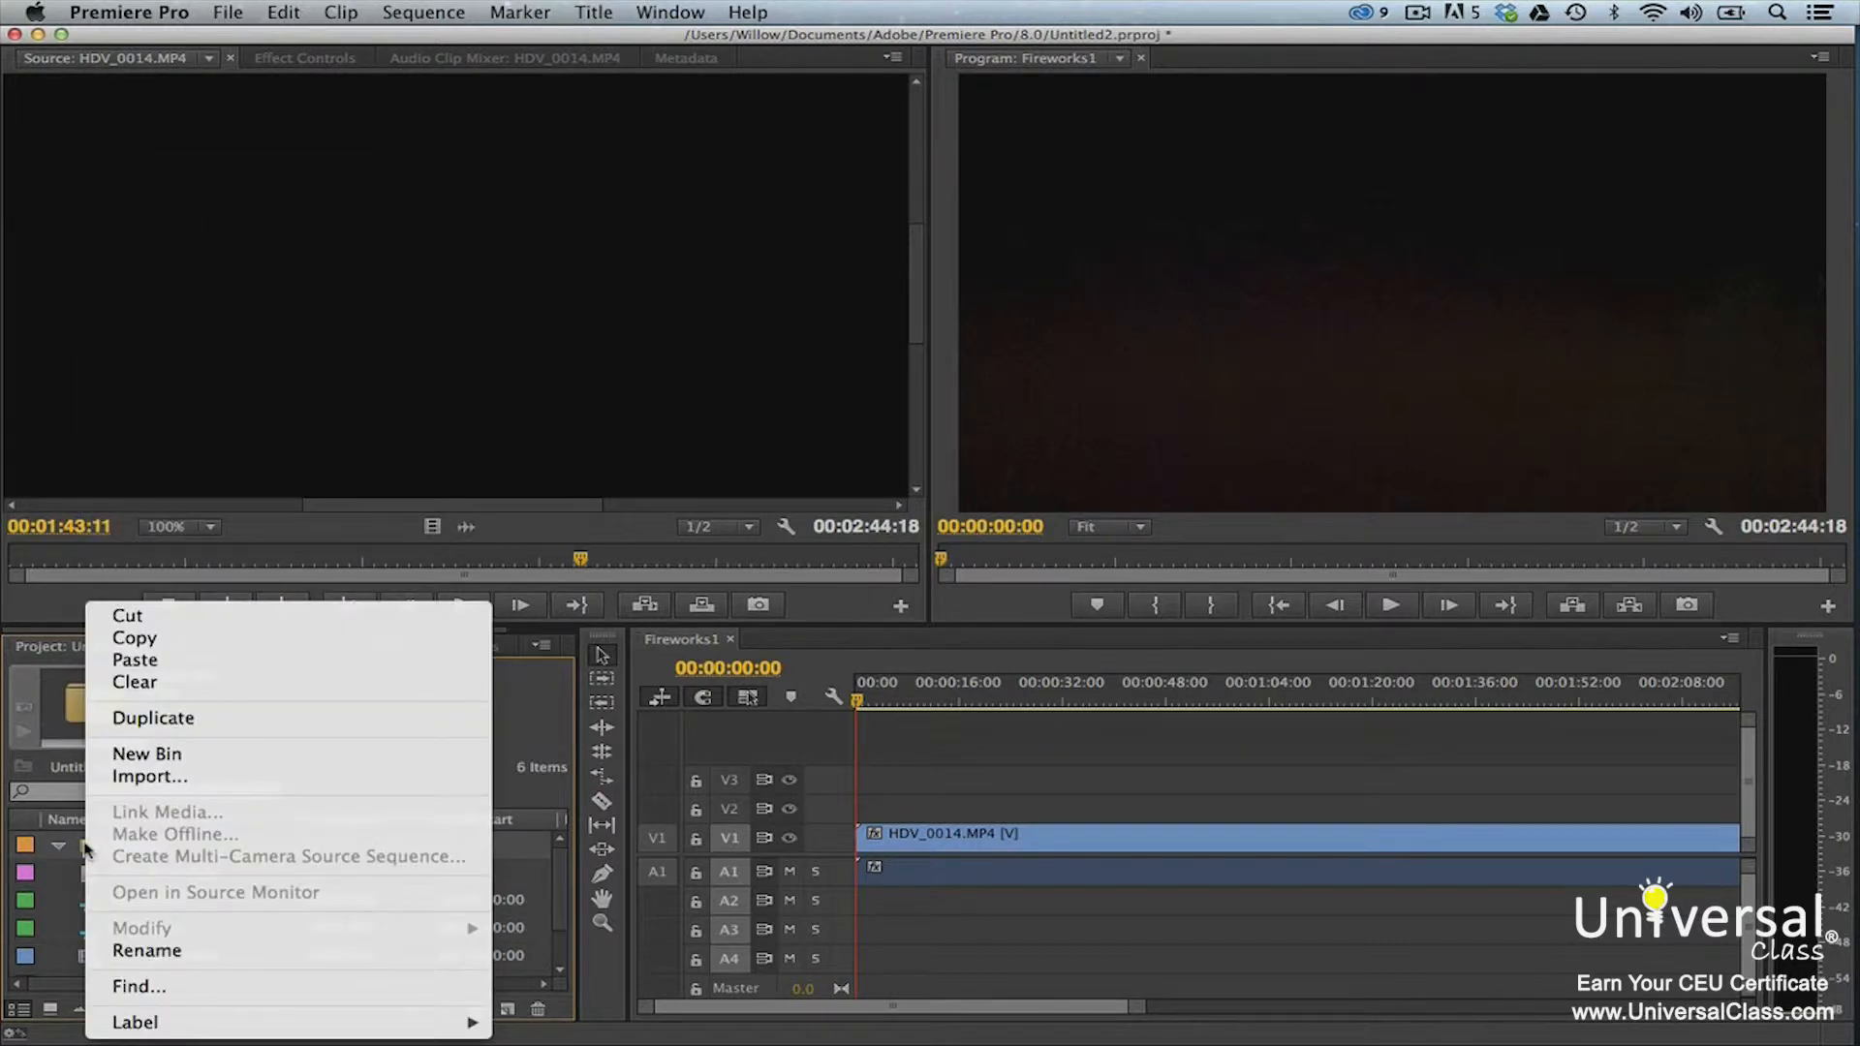
left_click(136, 661)
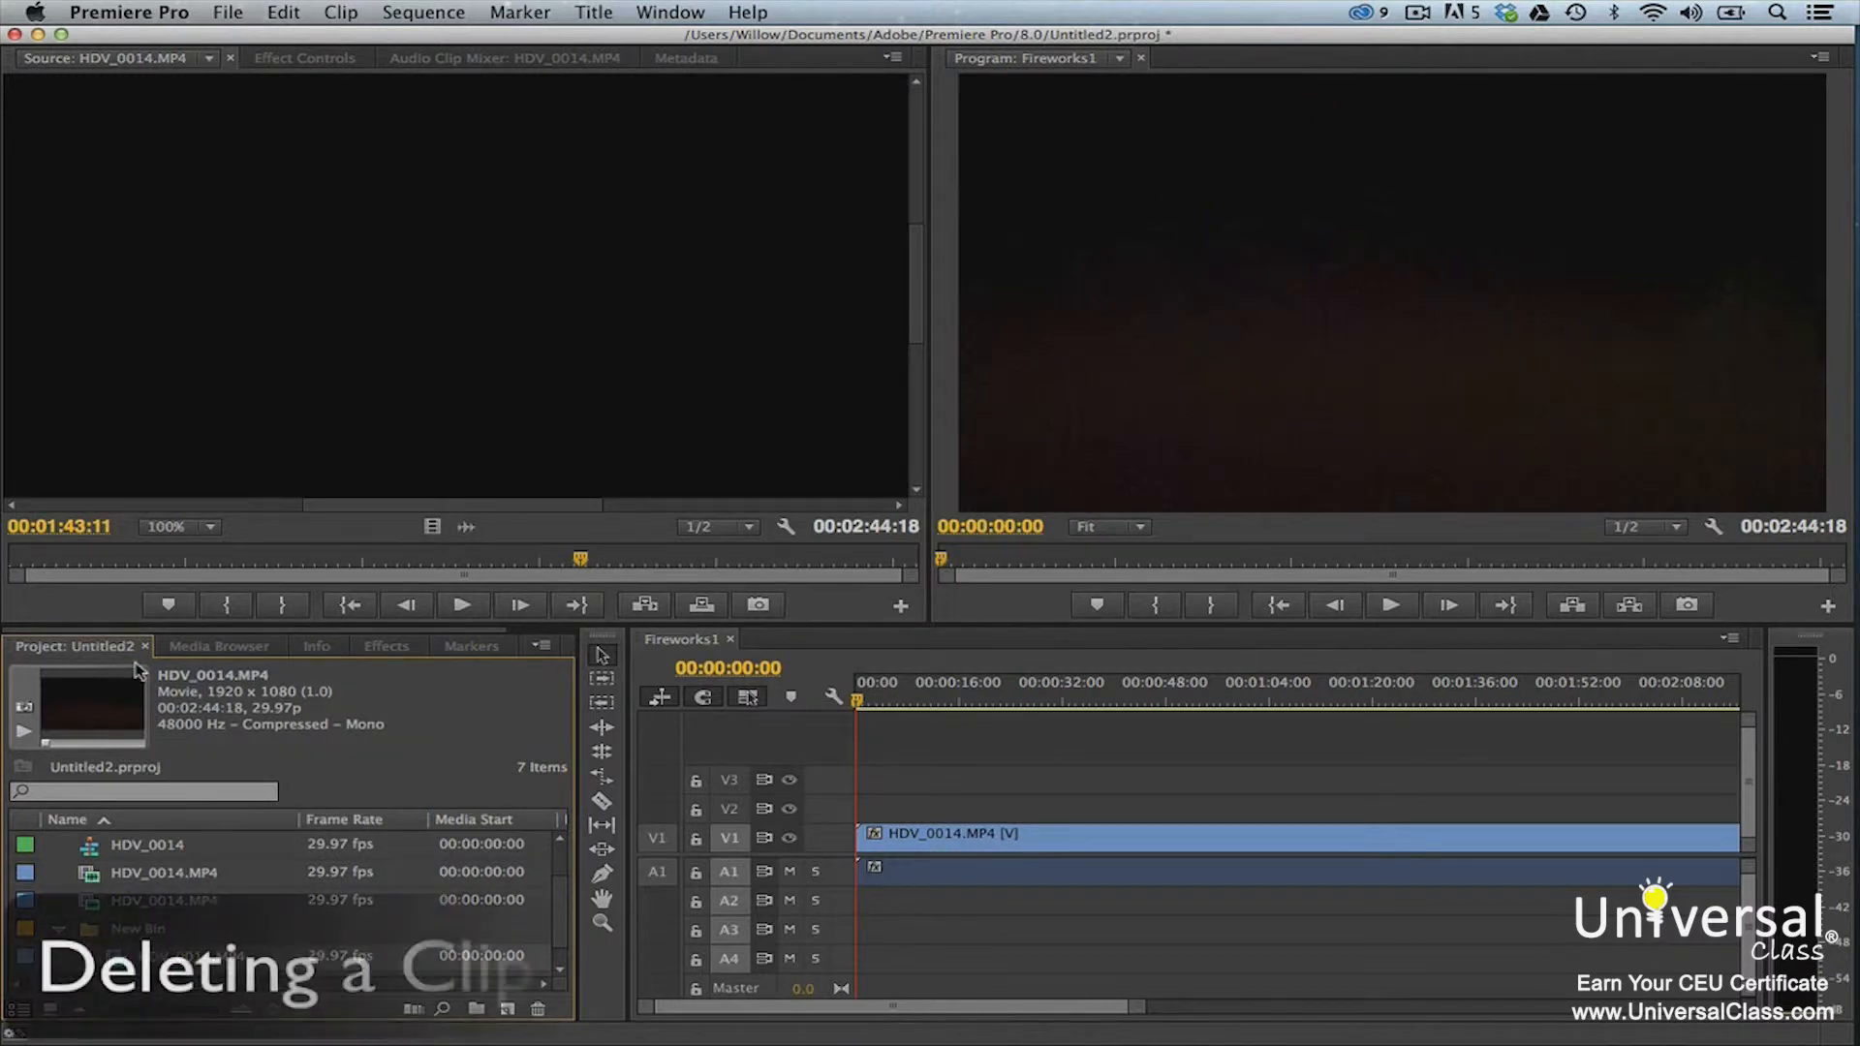
- Delete the pasted HDV_0014.MP4 clip from New Bin
right_click(121, 958)
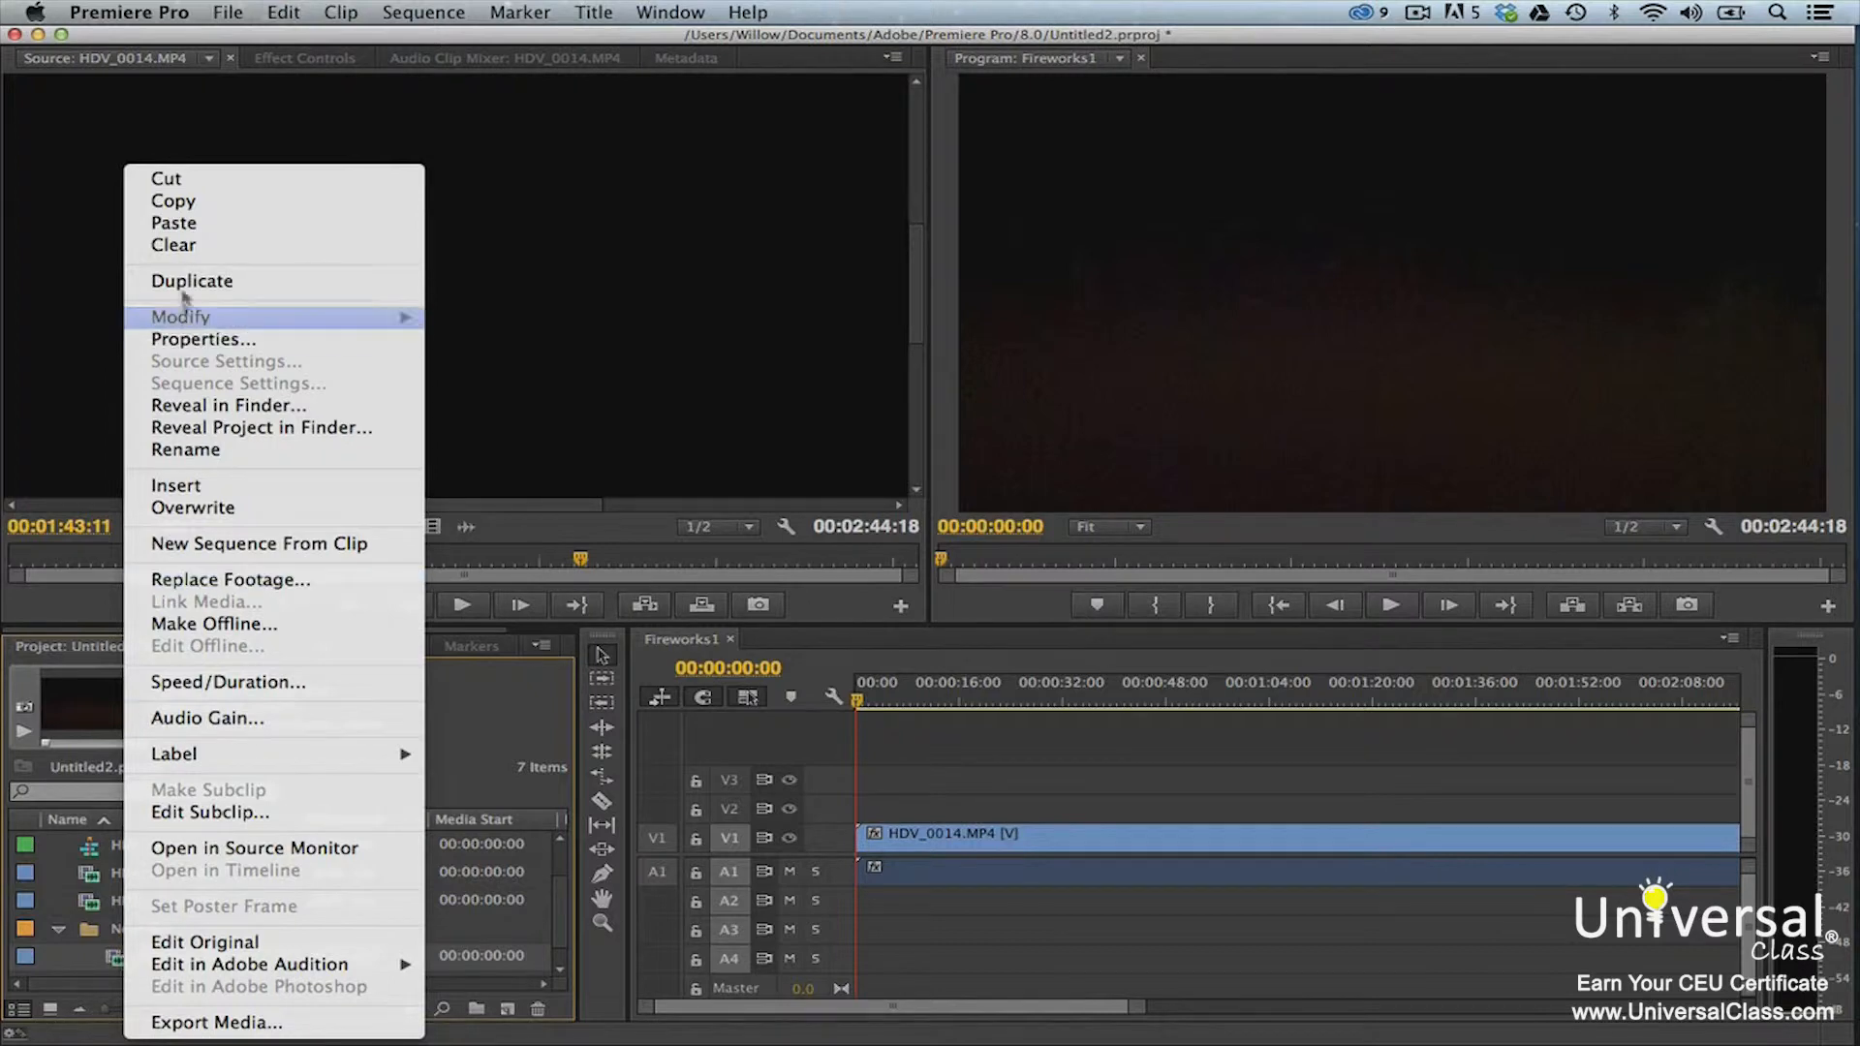
left_click(184, 248)
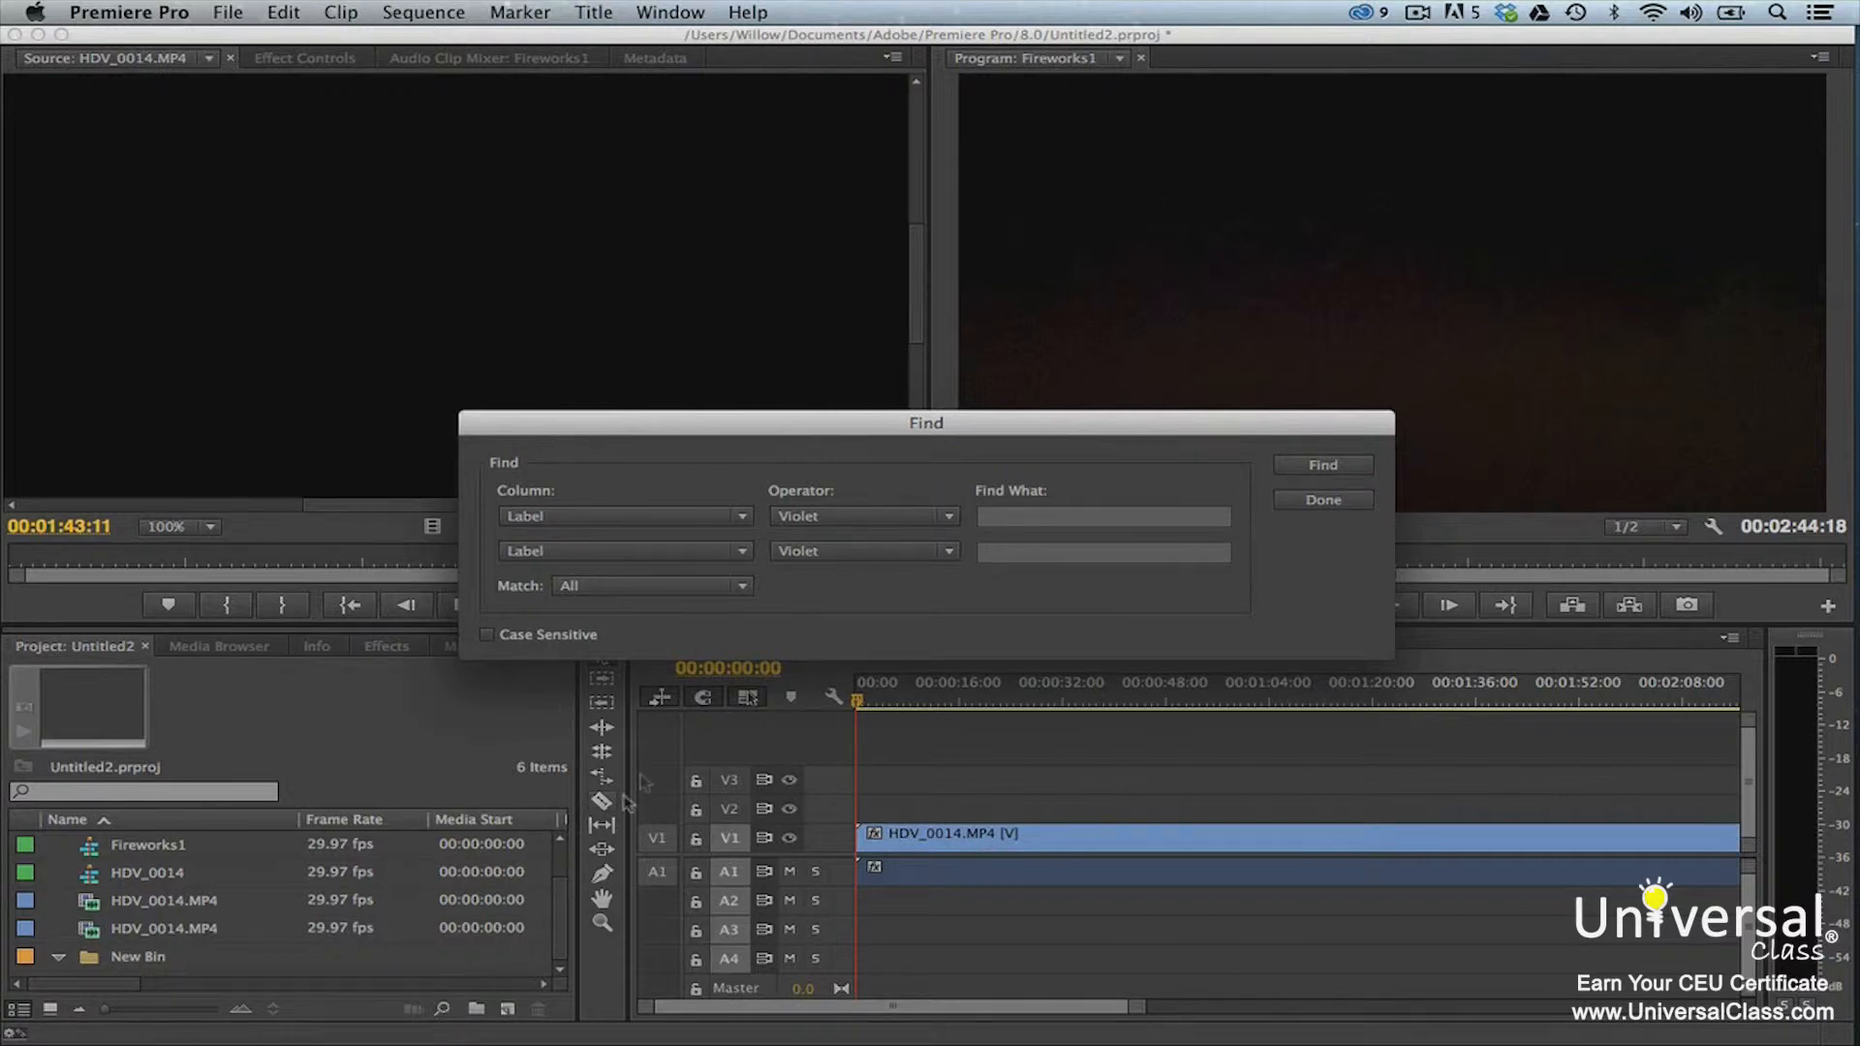
- Search the project for items whose Media Type starts with "fireworks", keeping the match option at All
left_click(744, 517)
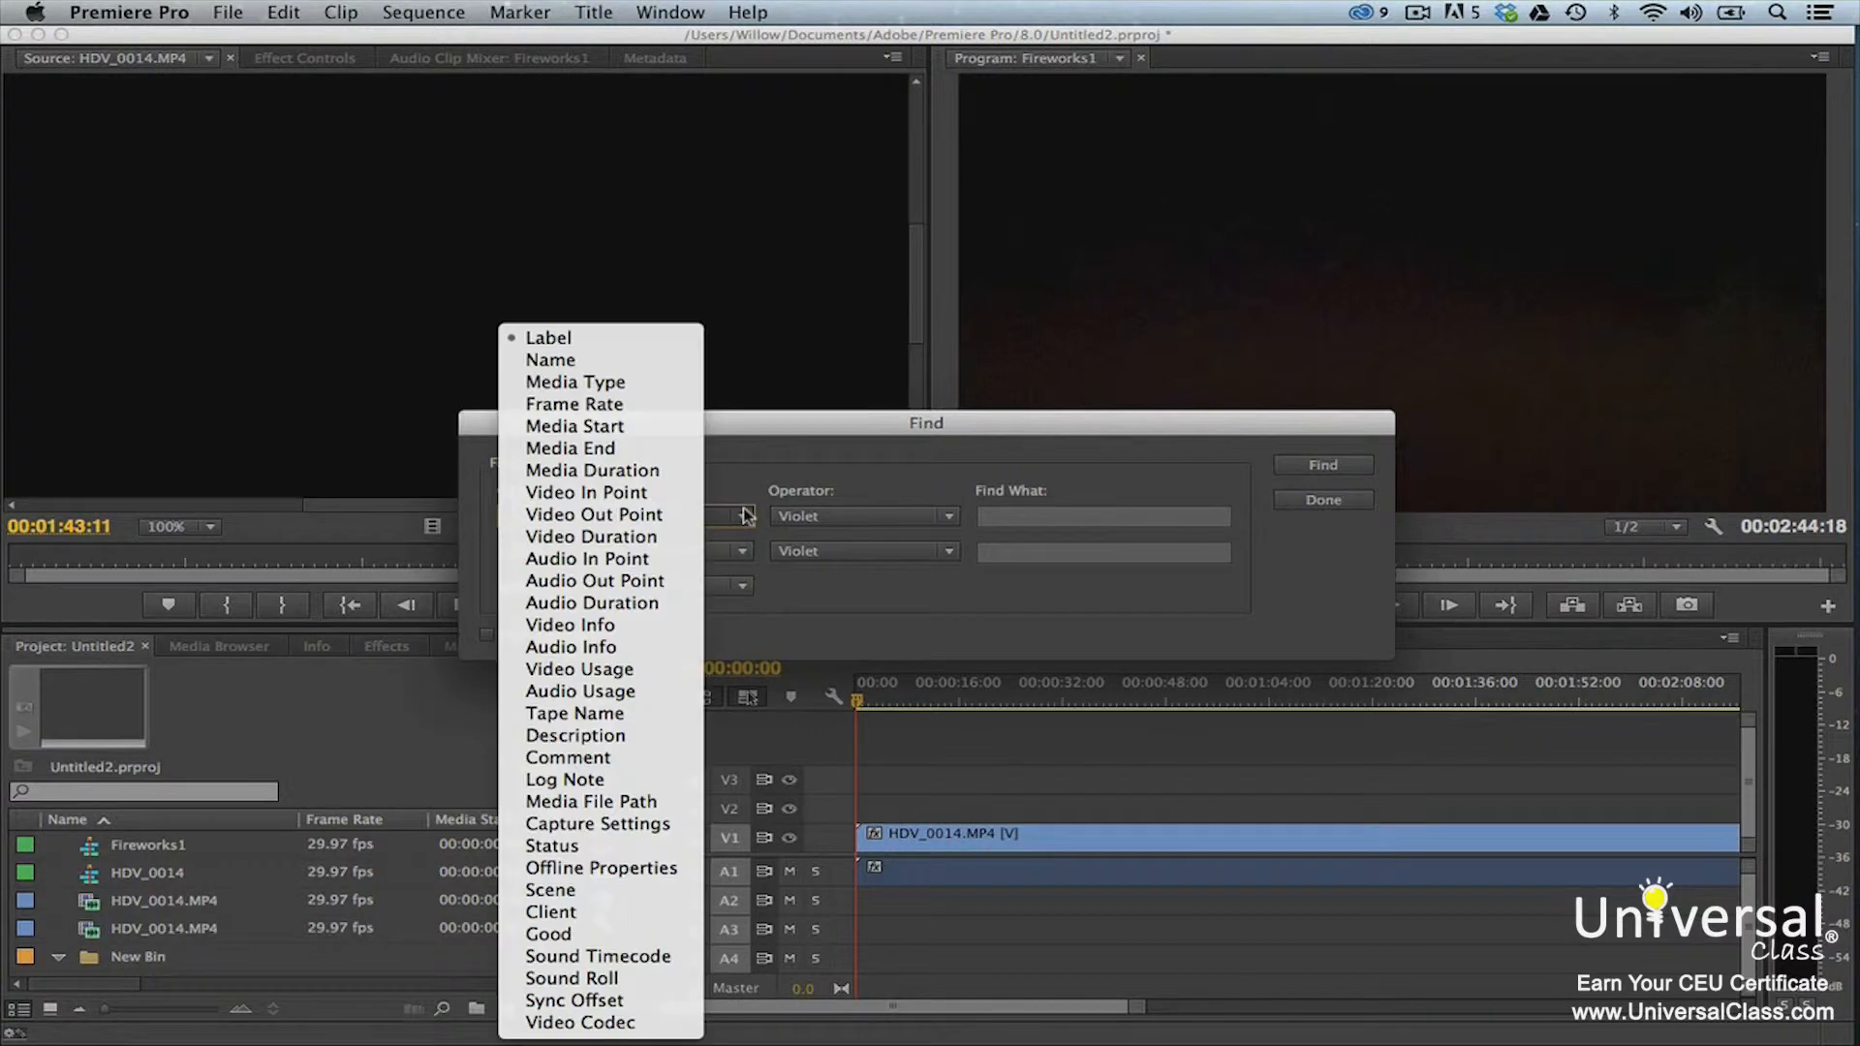
left_click(620, 384)
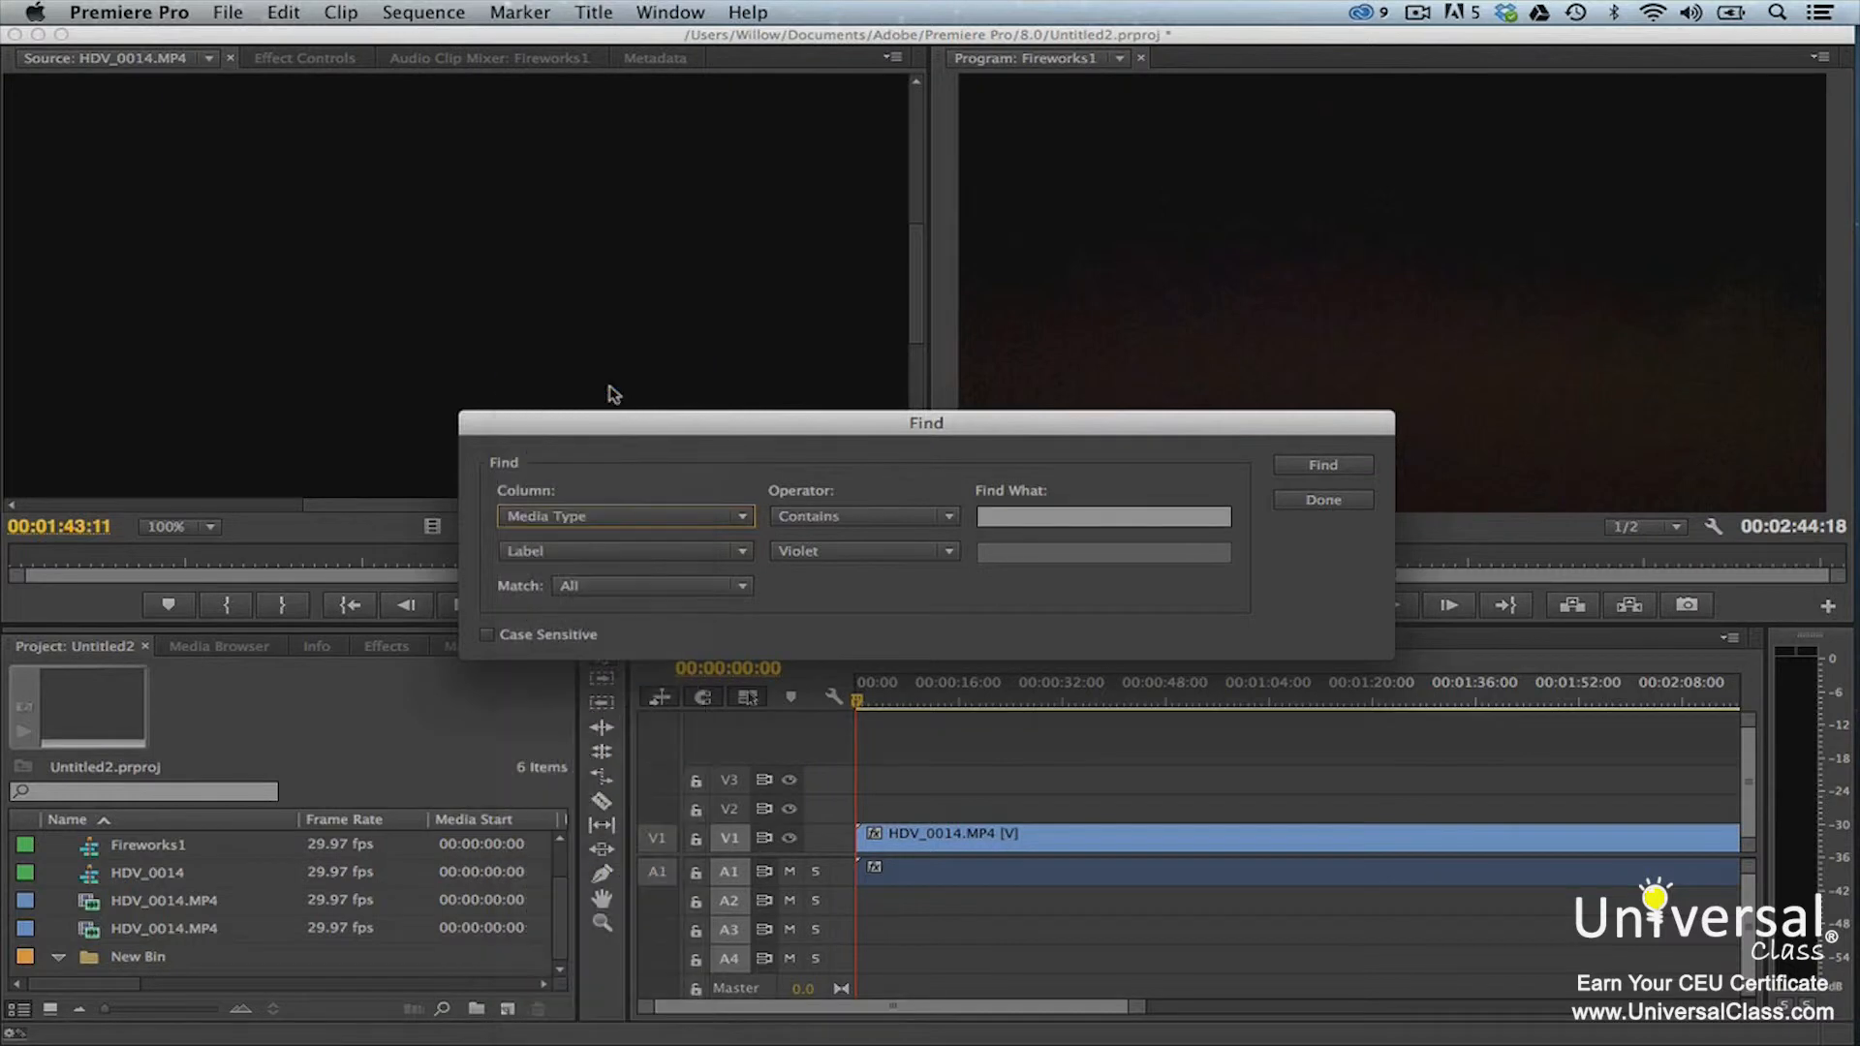
left_click(948, 517)
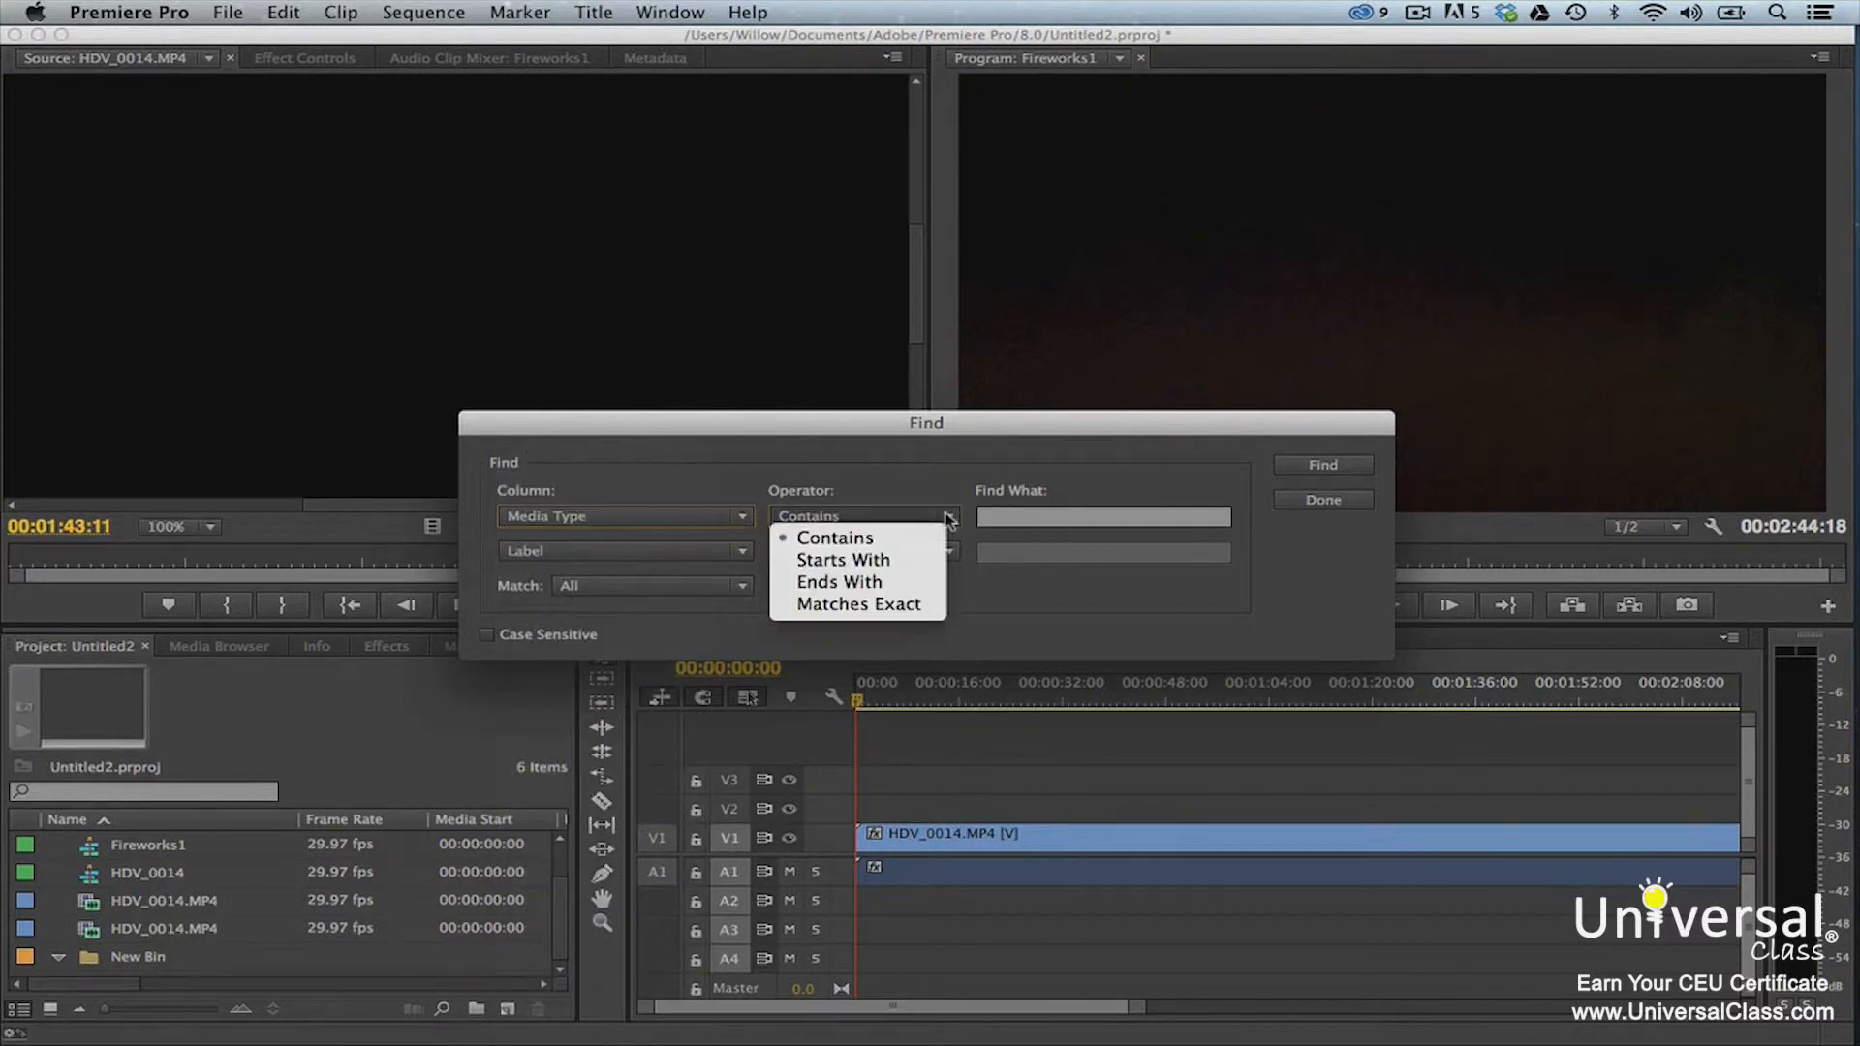
left_click(890, 562)
left_click(1027, 518)
type("fireworks")
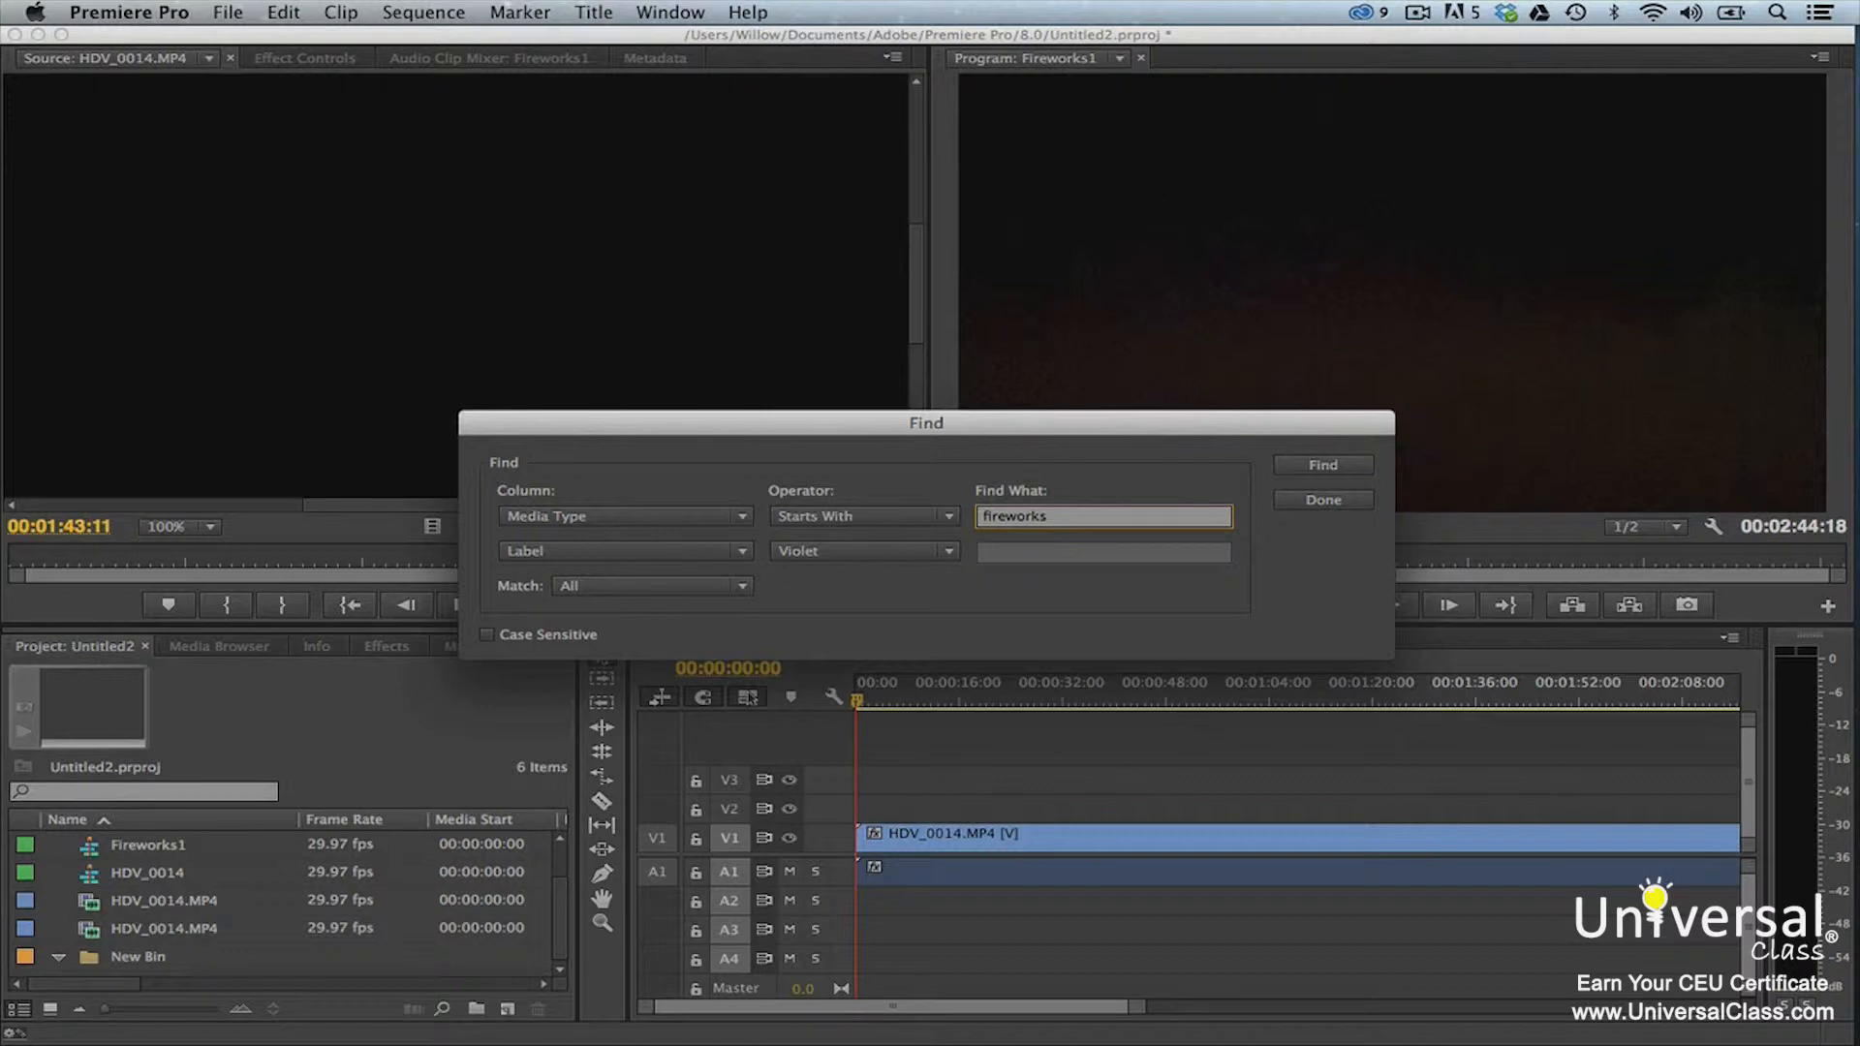
left_click(722, 587)
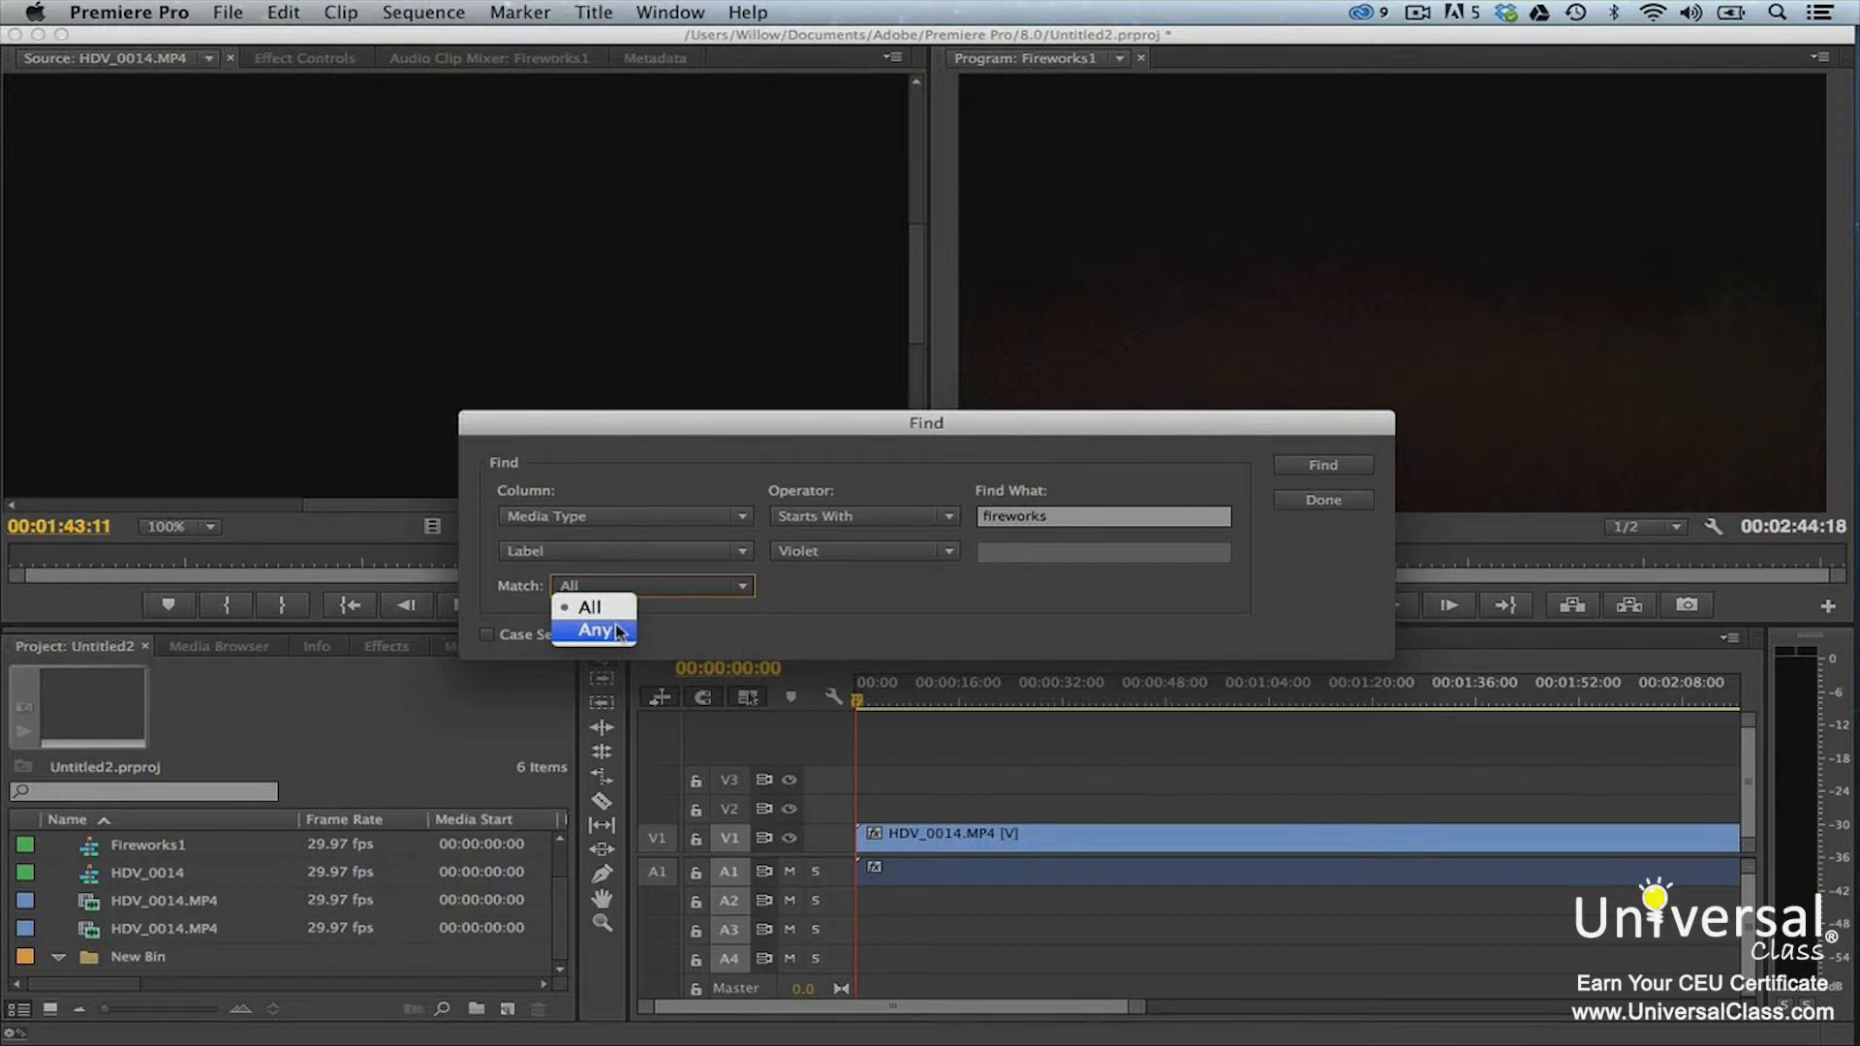
left_click(765, 618)
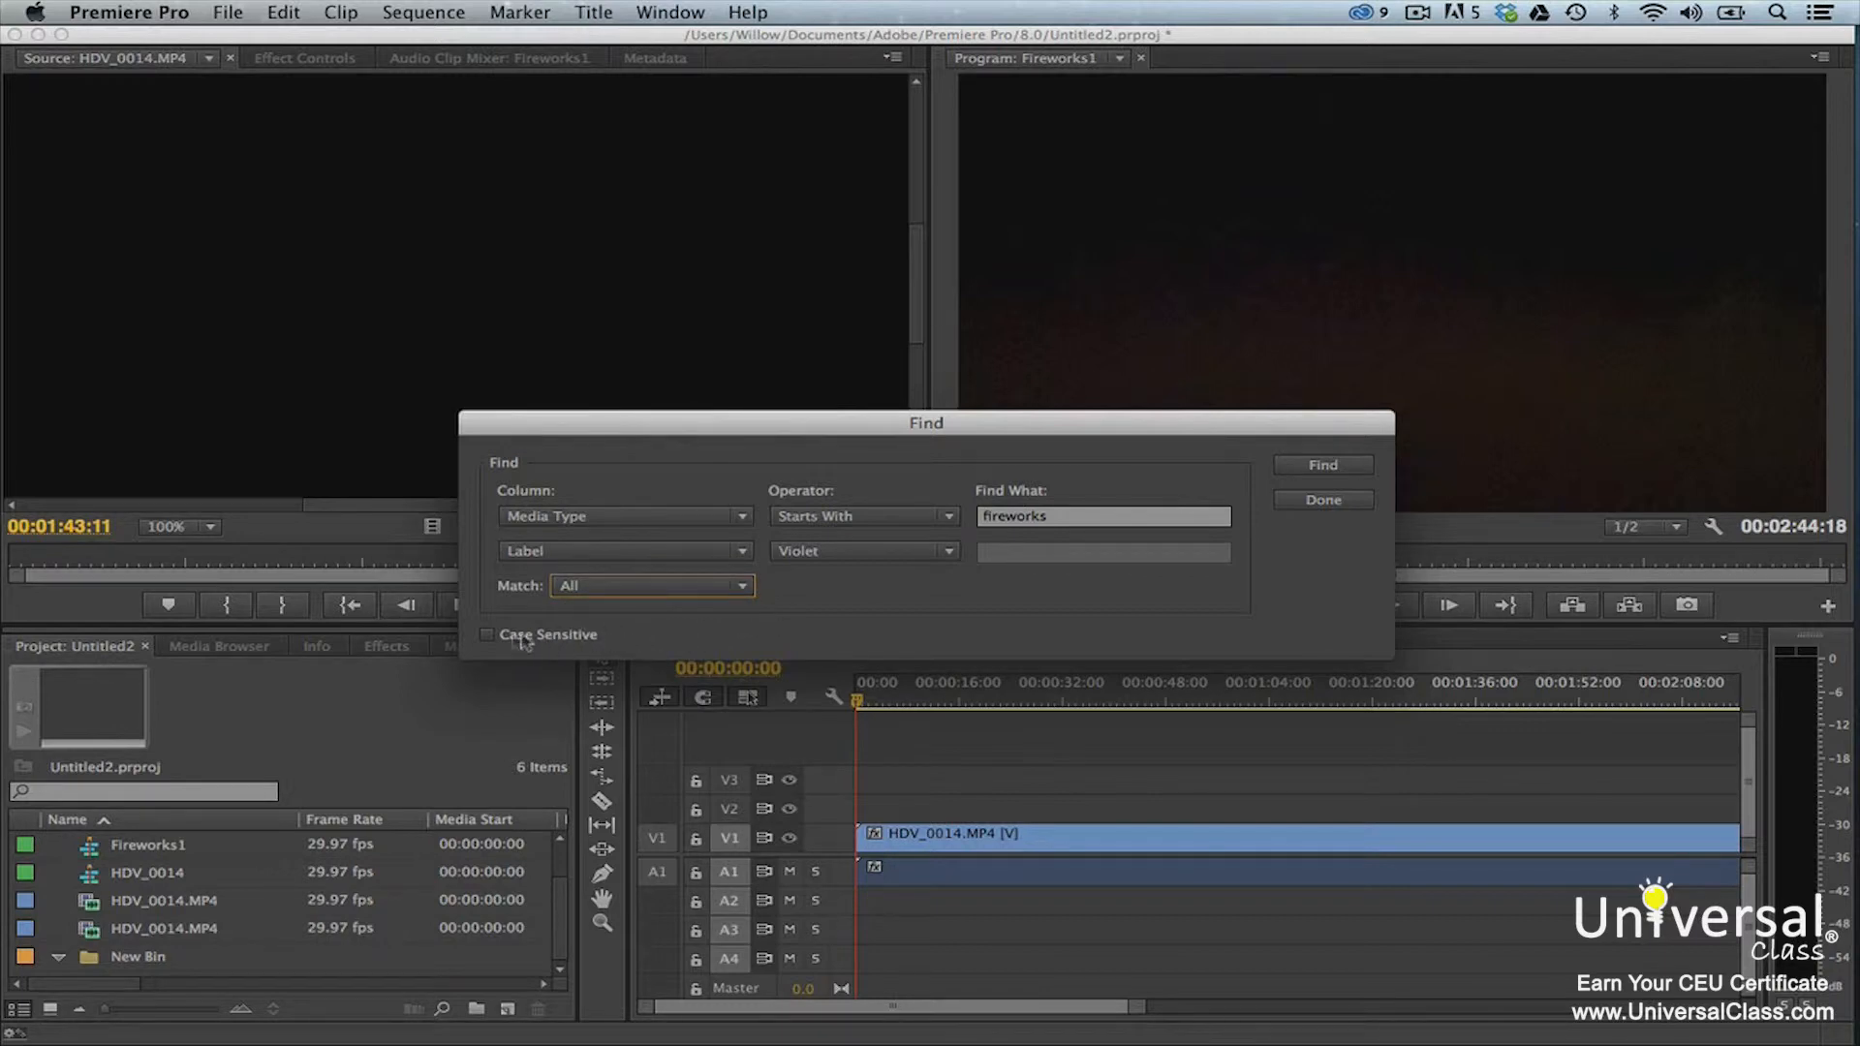
left_click(1298, 466)
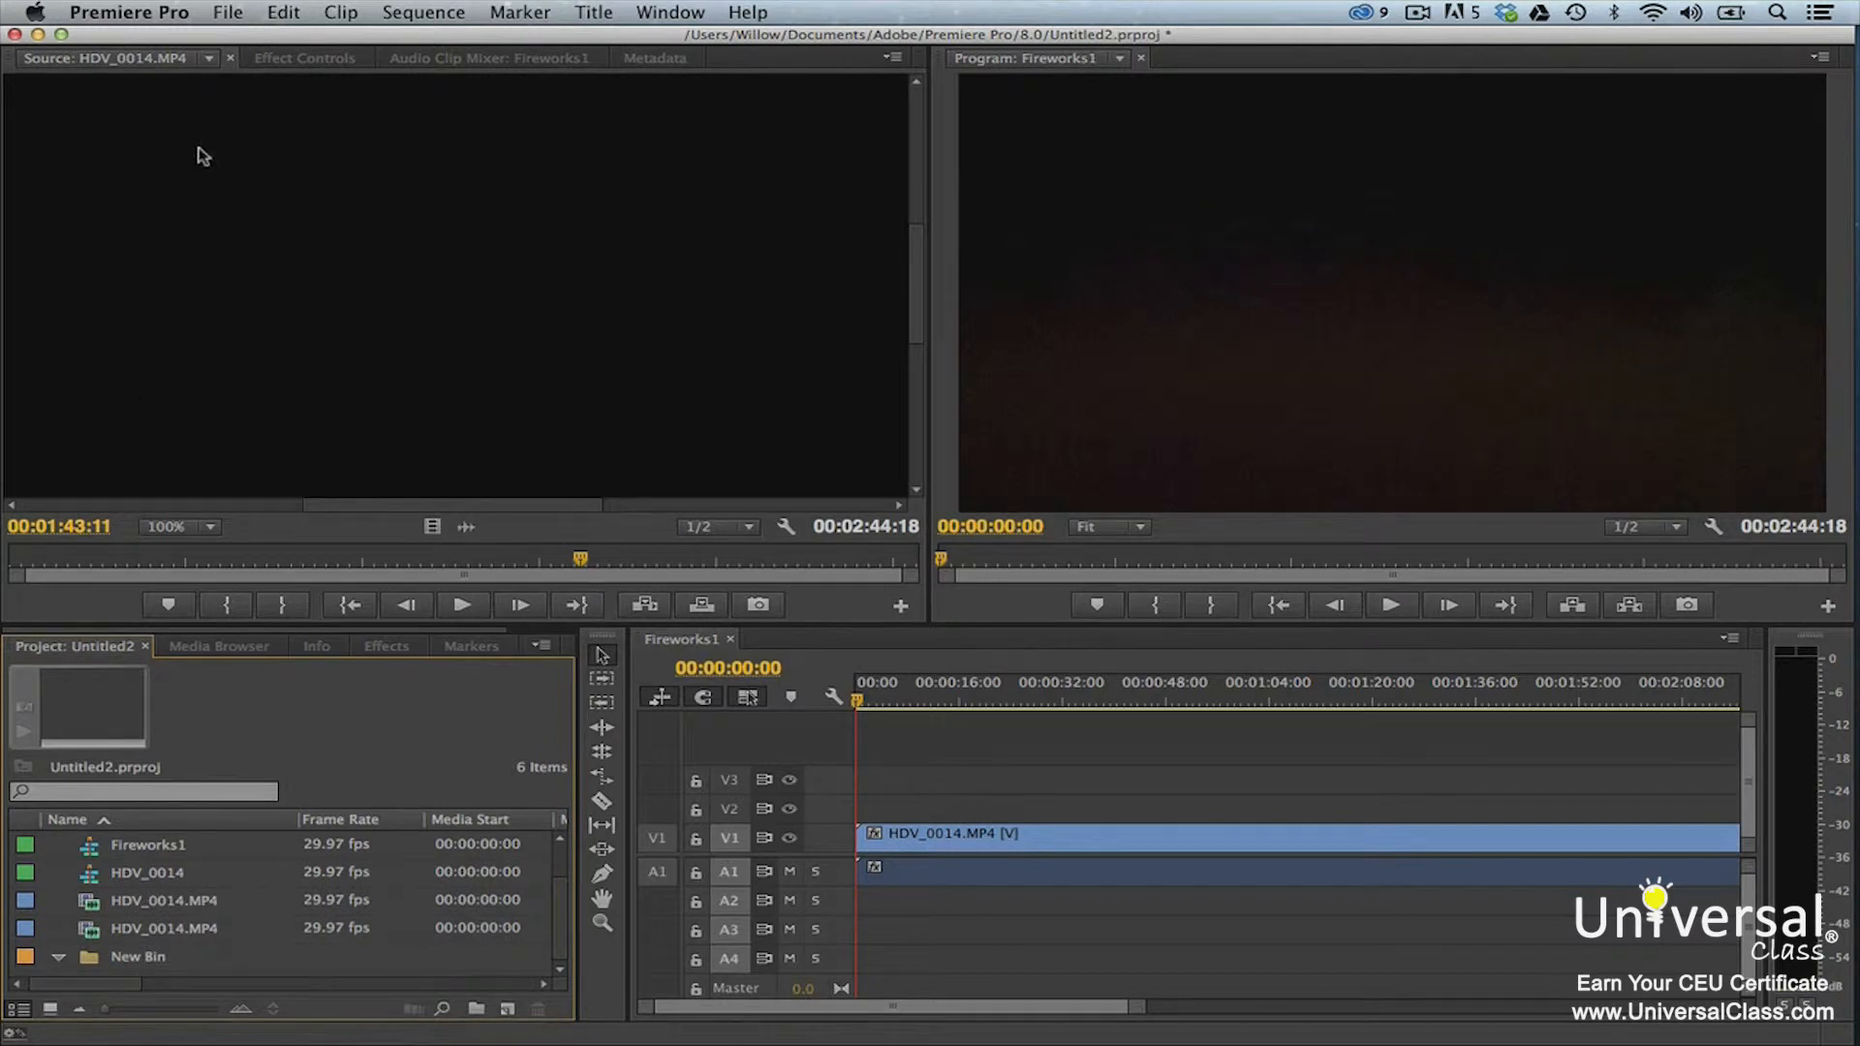
- Create a new bin with the default name and a nested bin named Example inside it
left_click(230, 13)
mouse_move(242, 40)
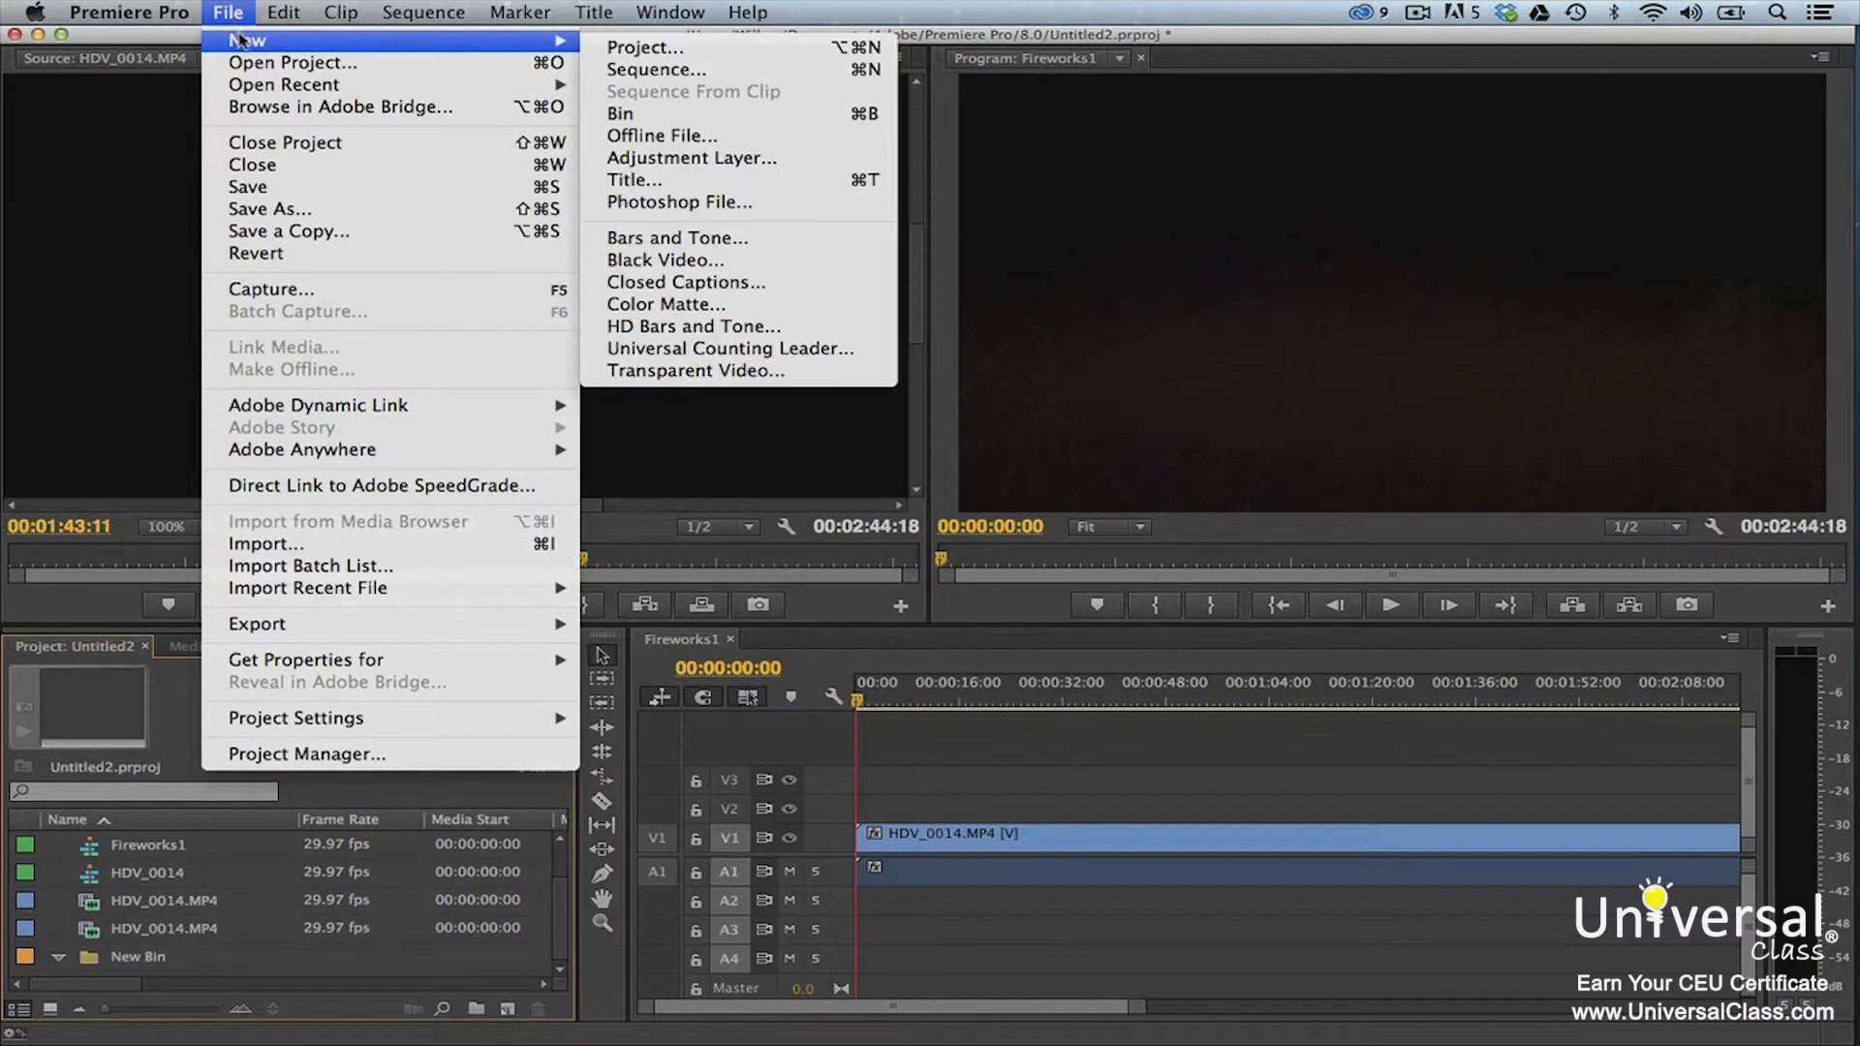
left_click(641, 115)
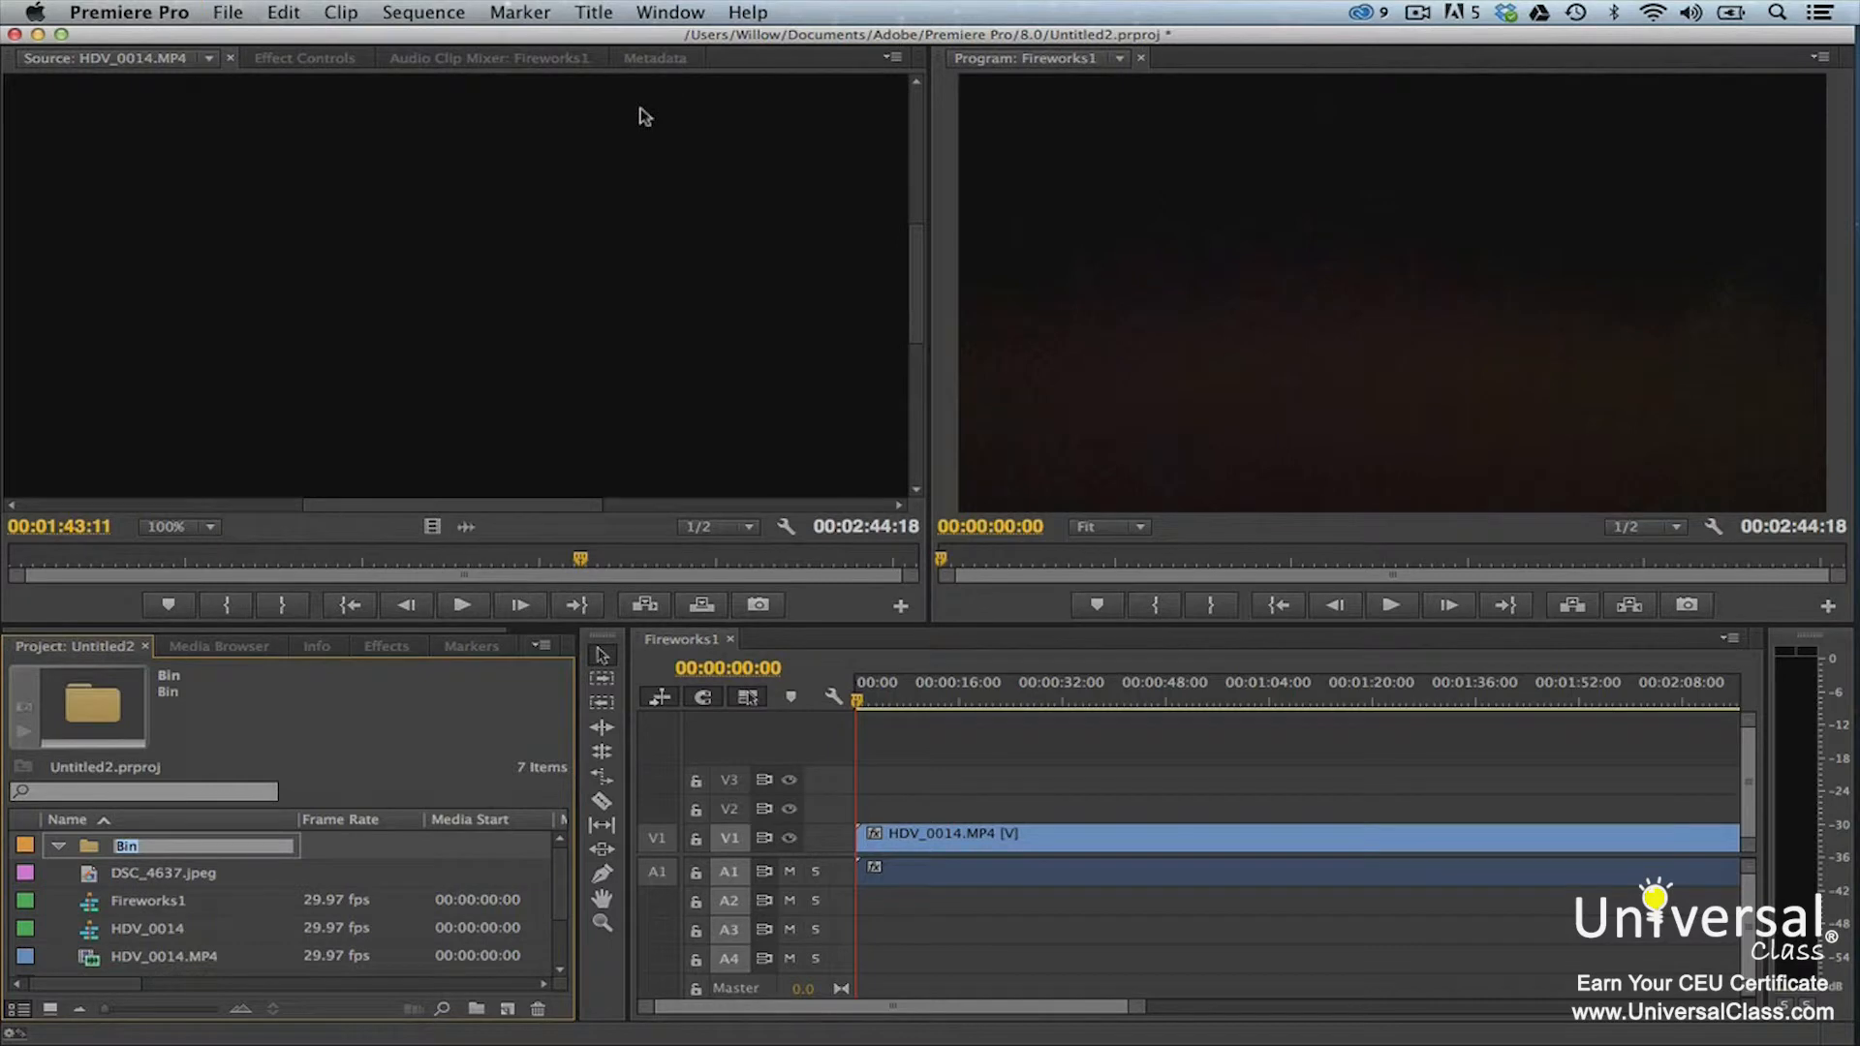
left_click(485, 1012)
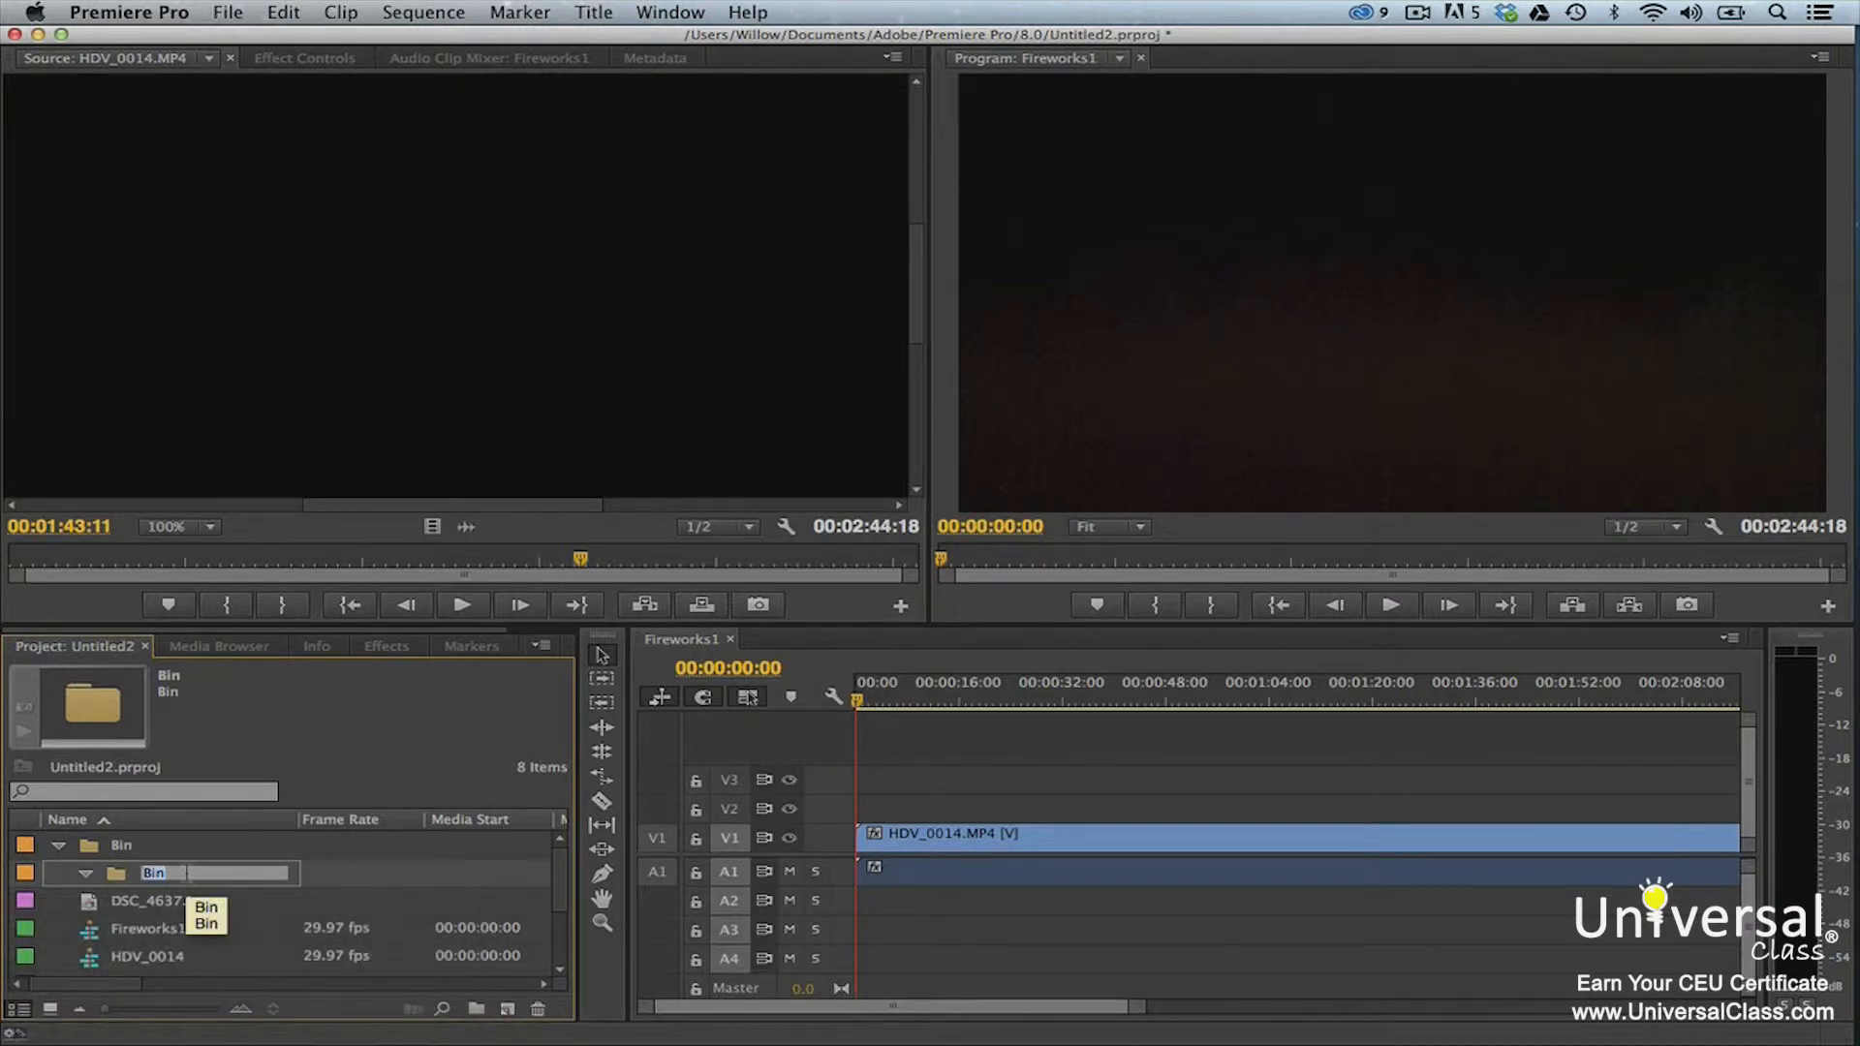
type("Example")
left_click(289, 744)
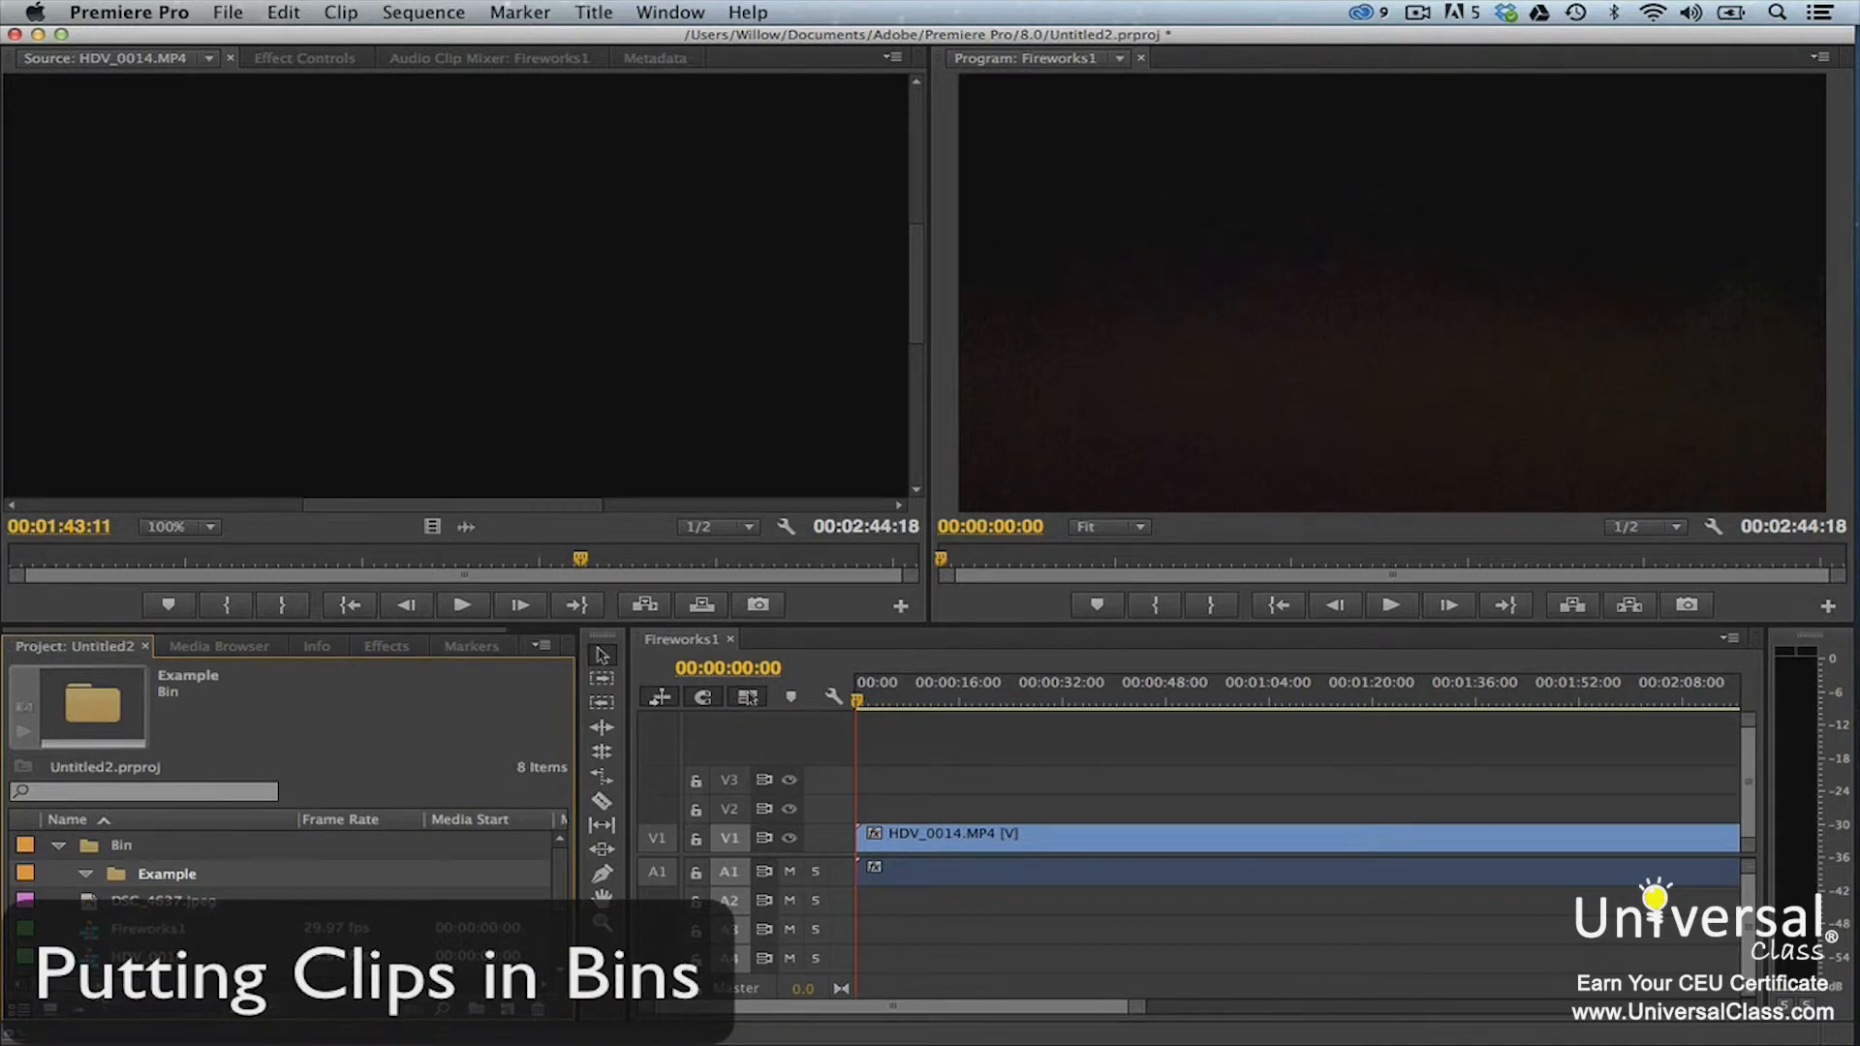
- Move the HDV_0014 sequence into the Example bin
left_click(97, 959)
left_click_drag(113, 932, 126, 874)
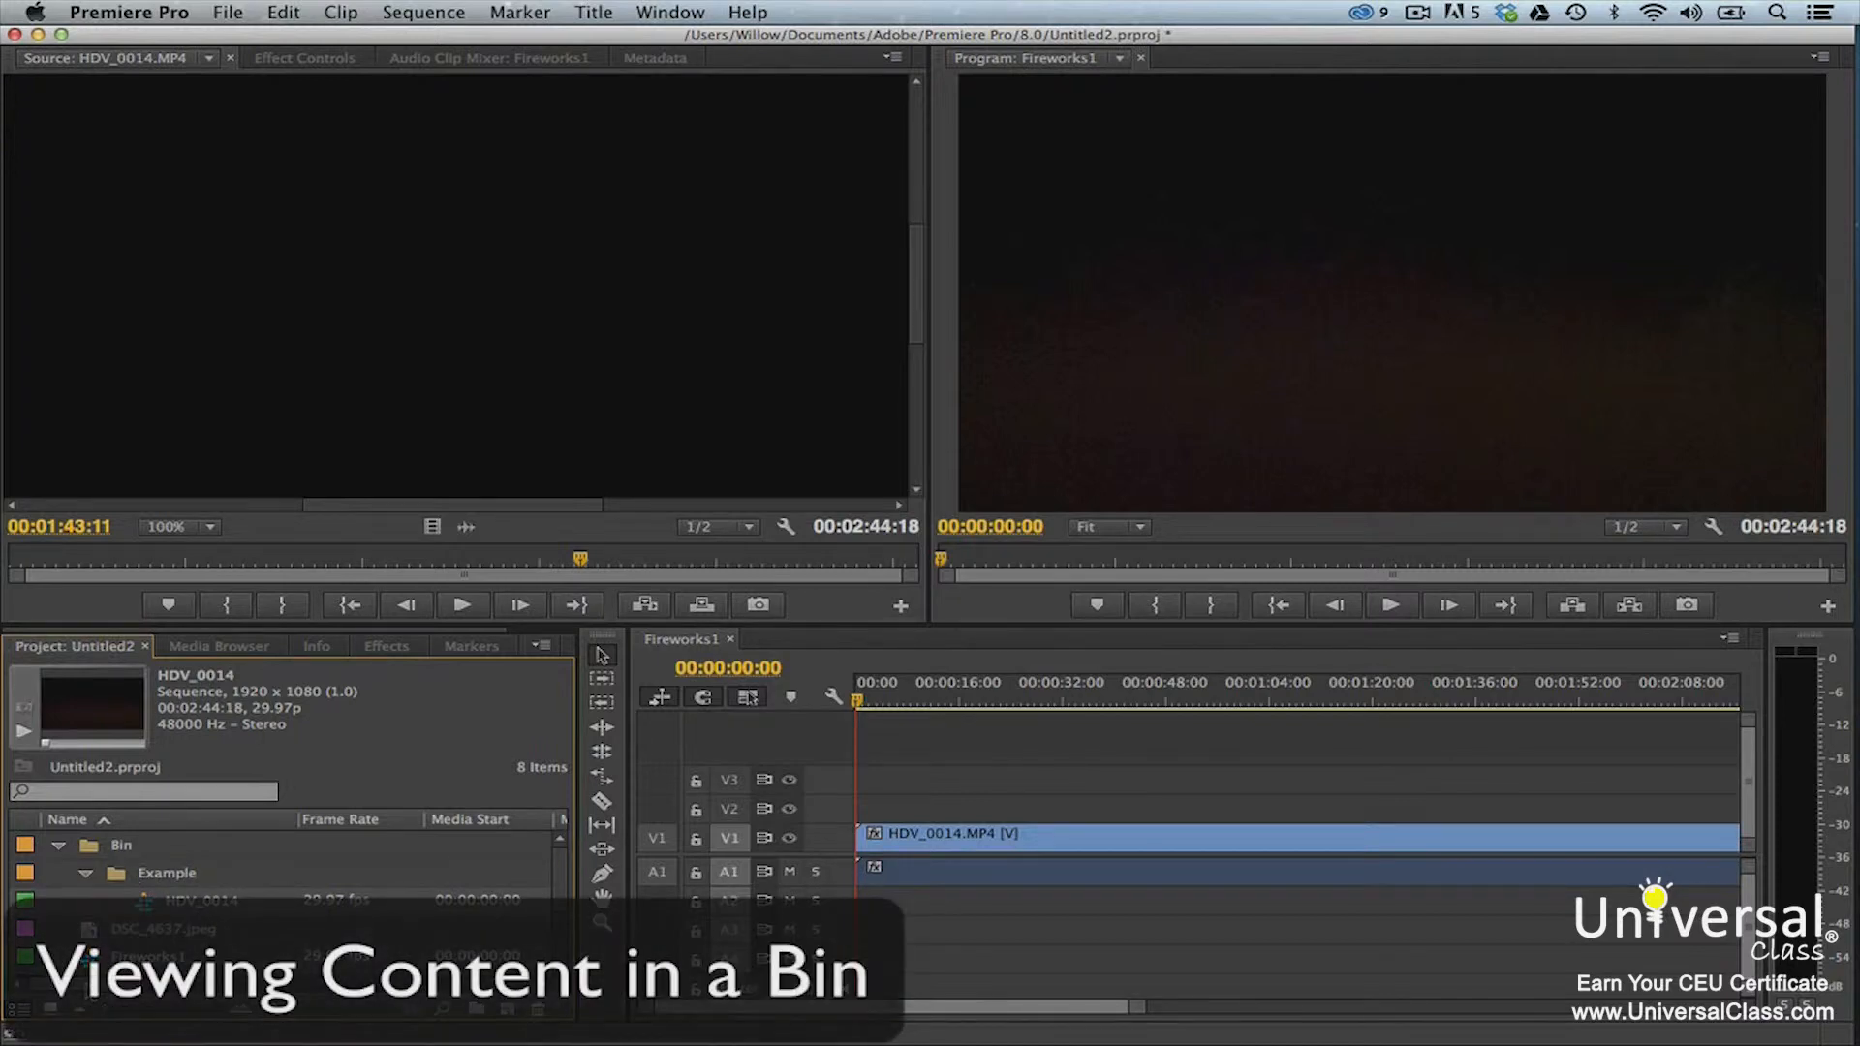
- Open the Example bin in its own window and create a bin named Example Sub-Bin inside it
double_click(120, 875)
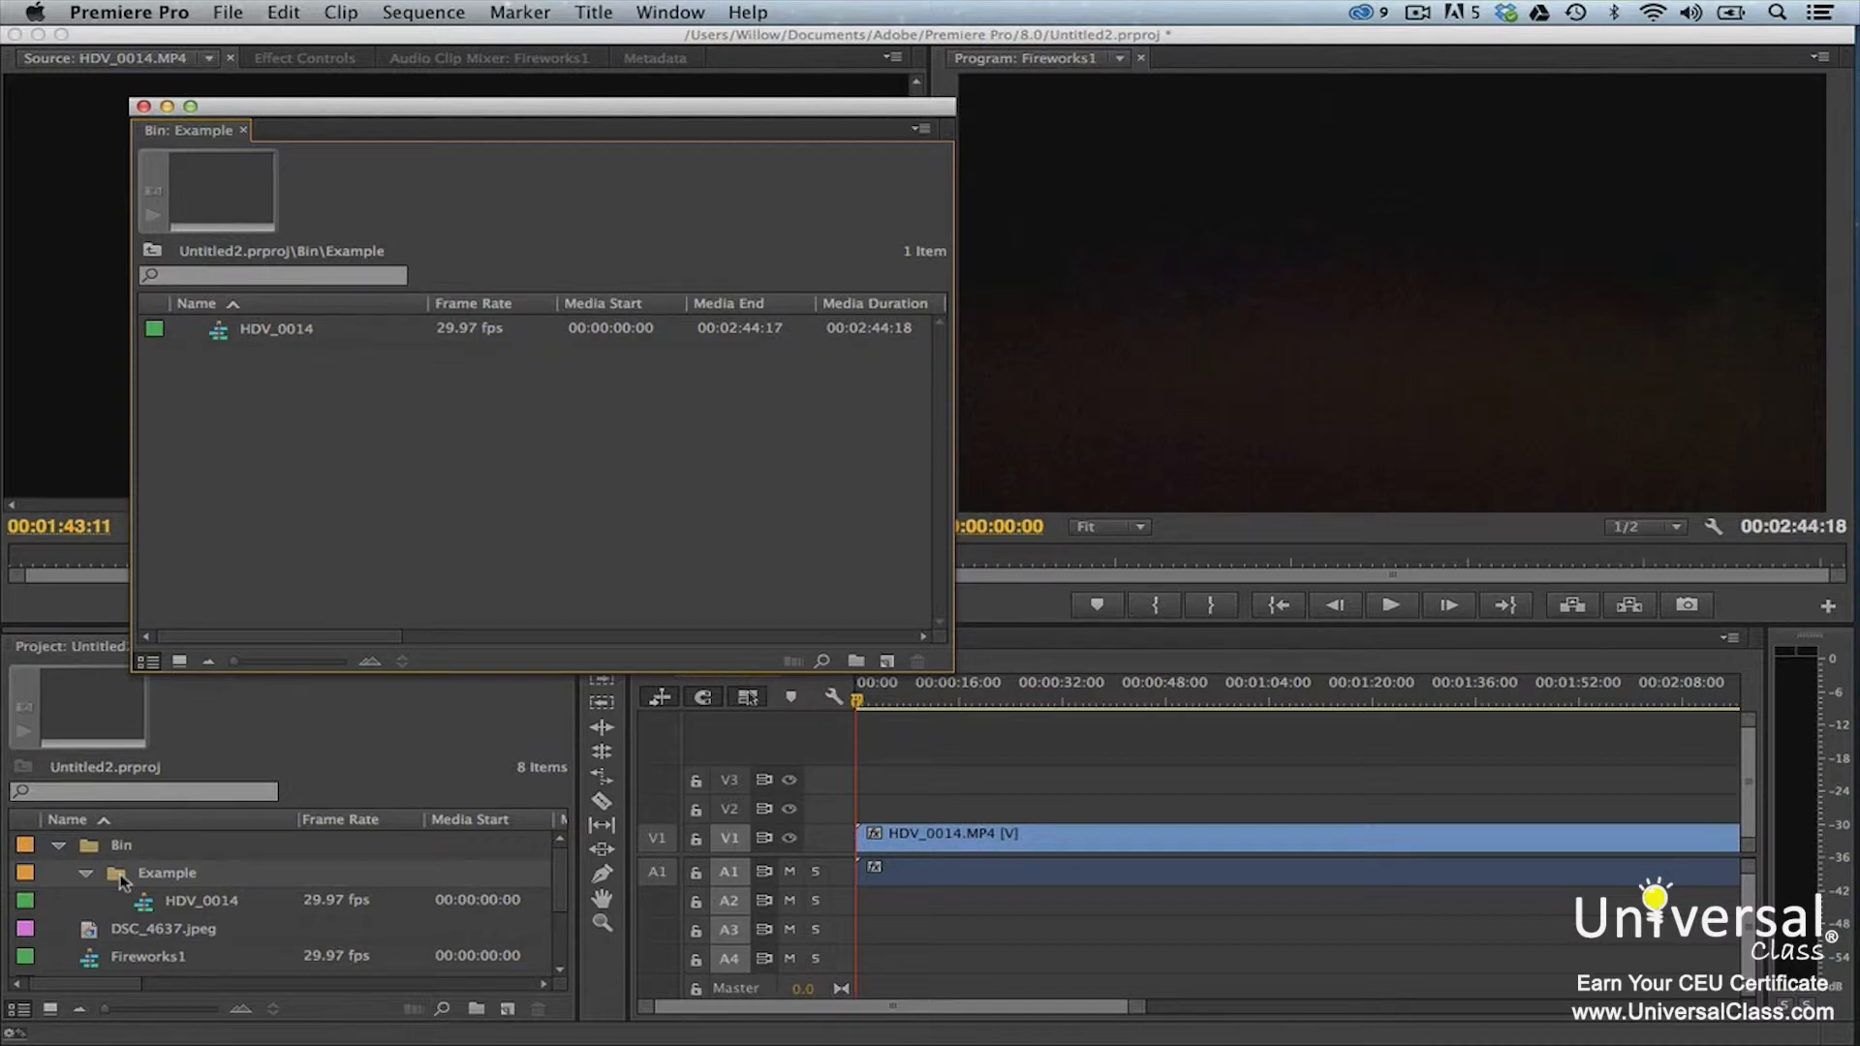
left_click(119, 877)
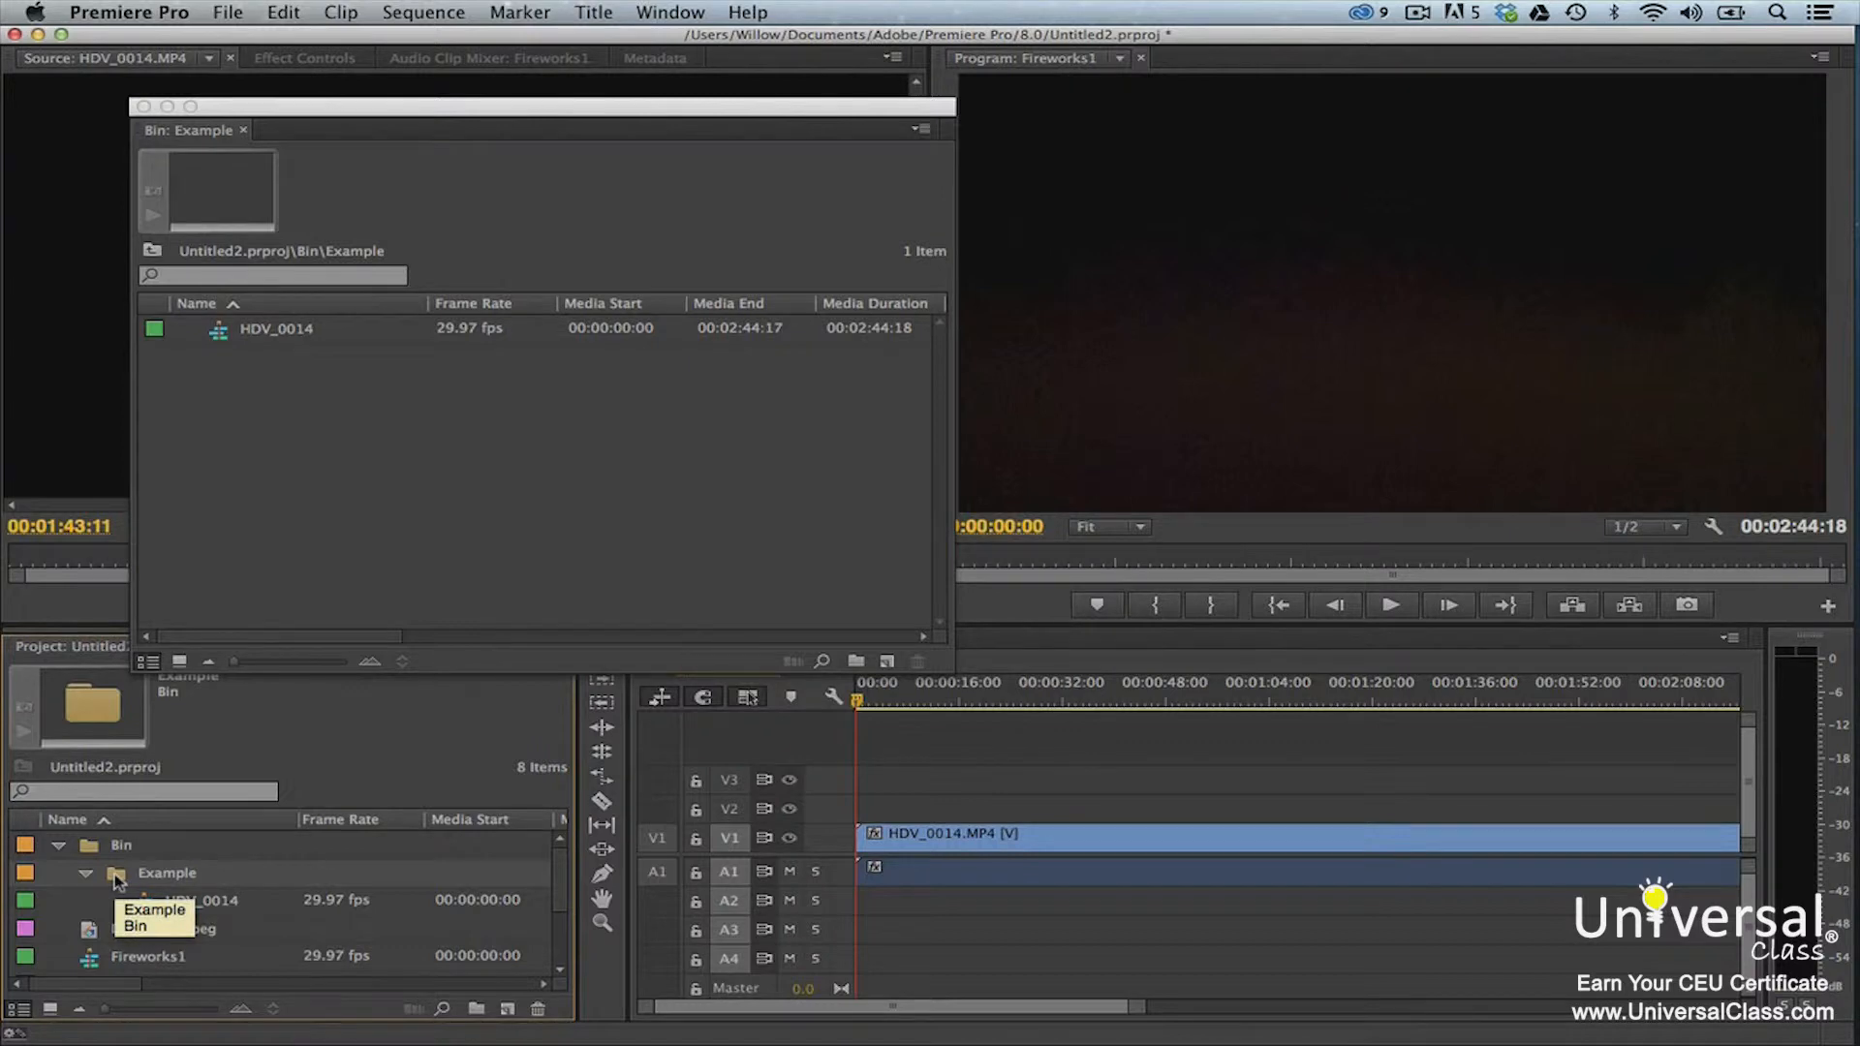
left_click(858, 663)
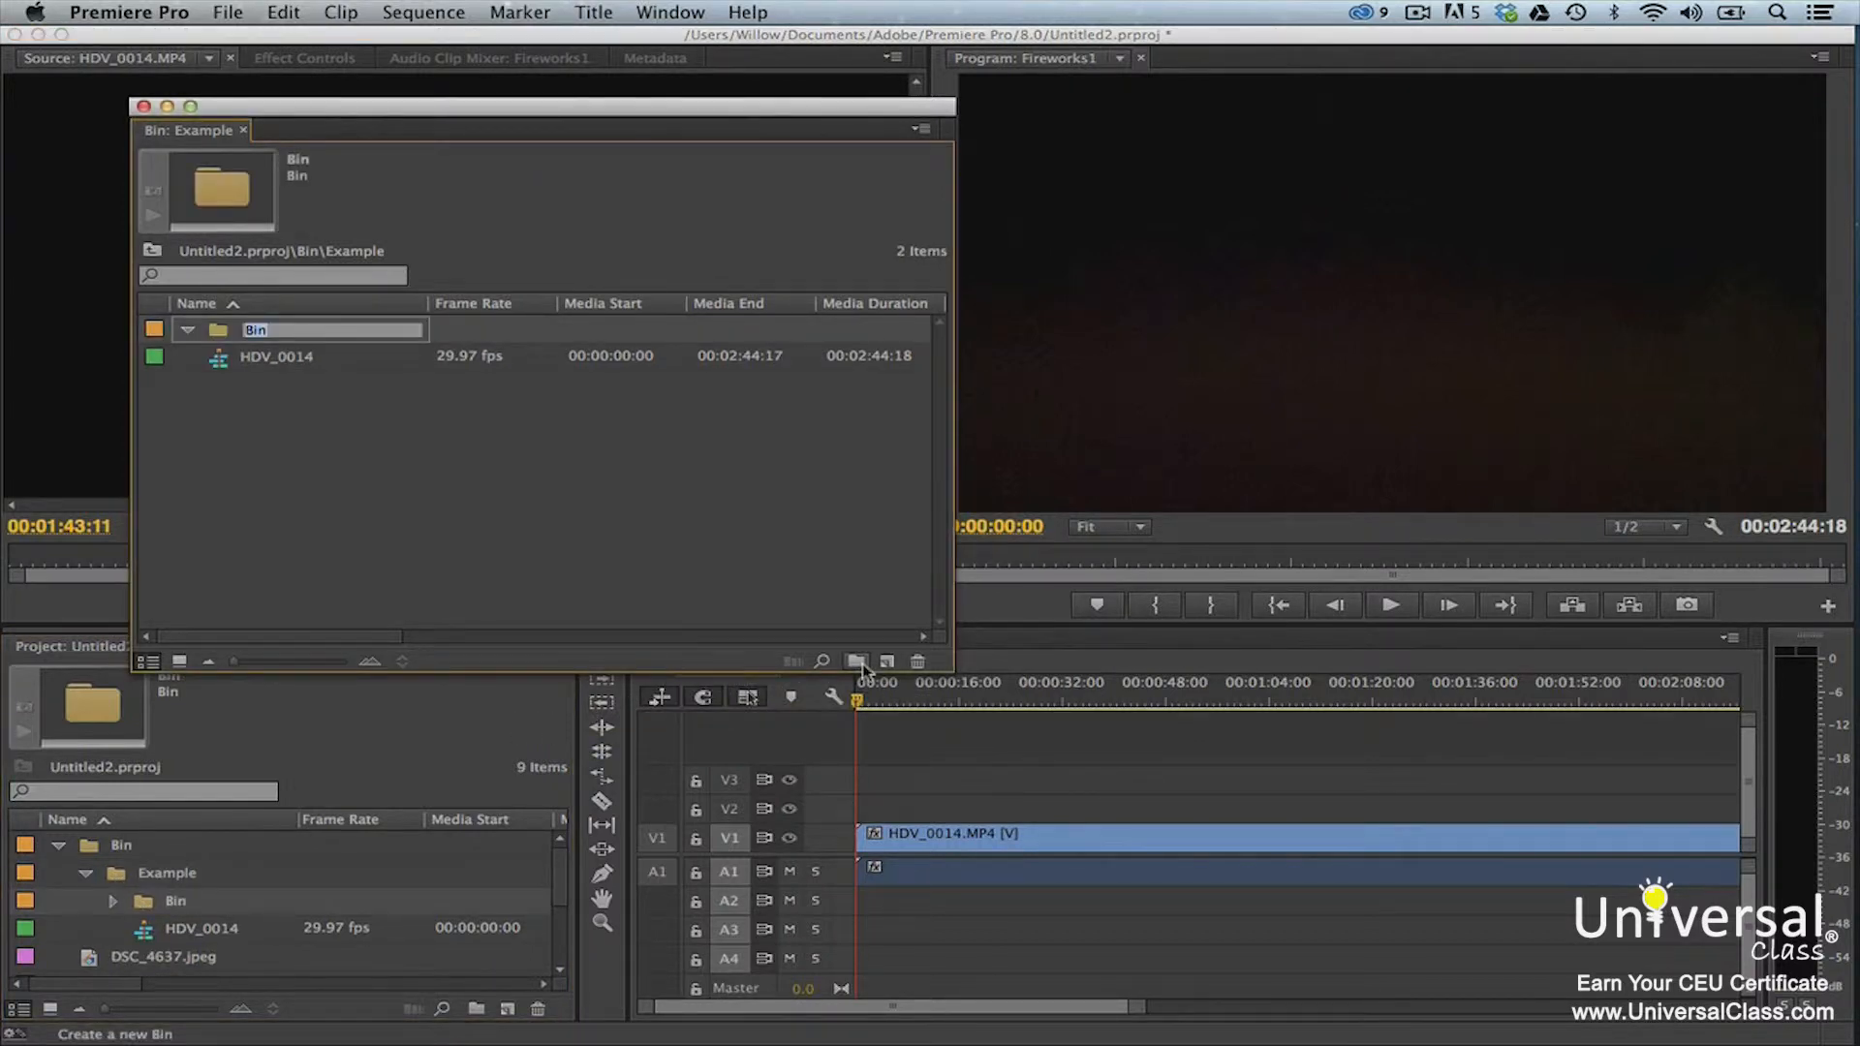
type("Example Sub-Bin")
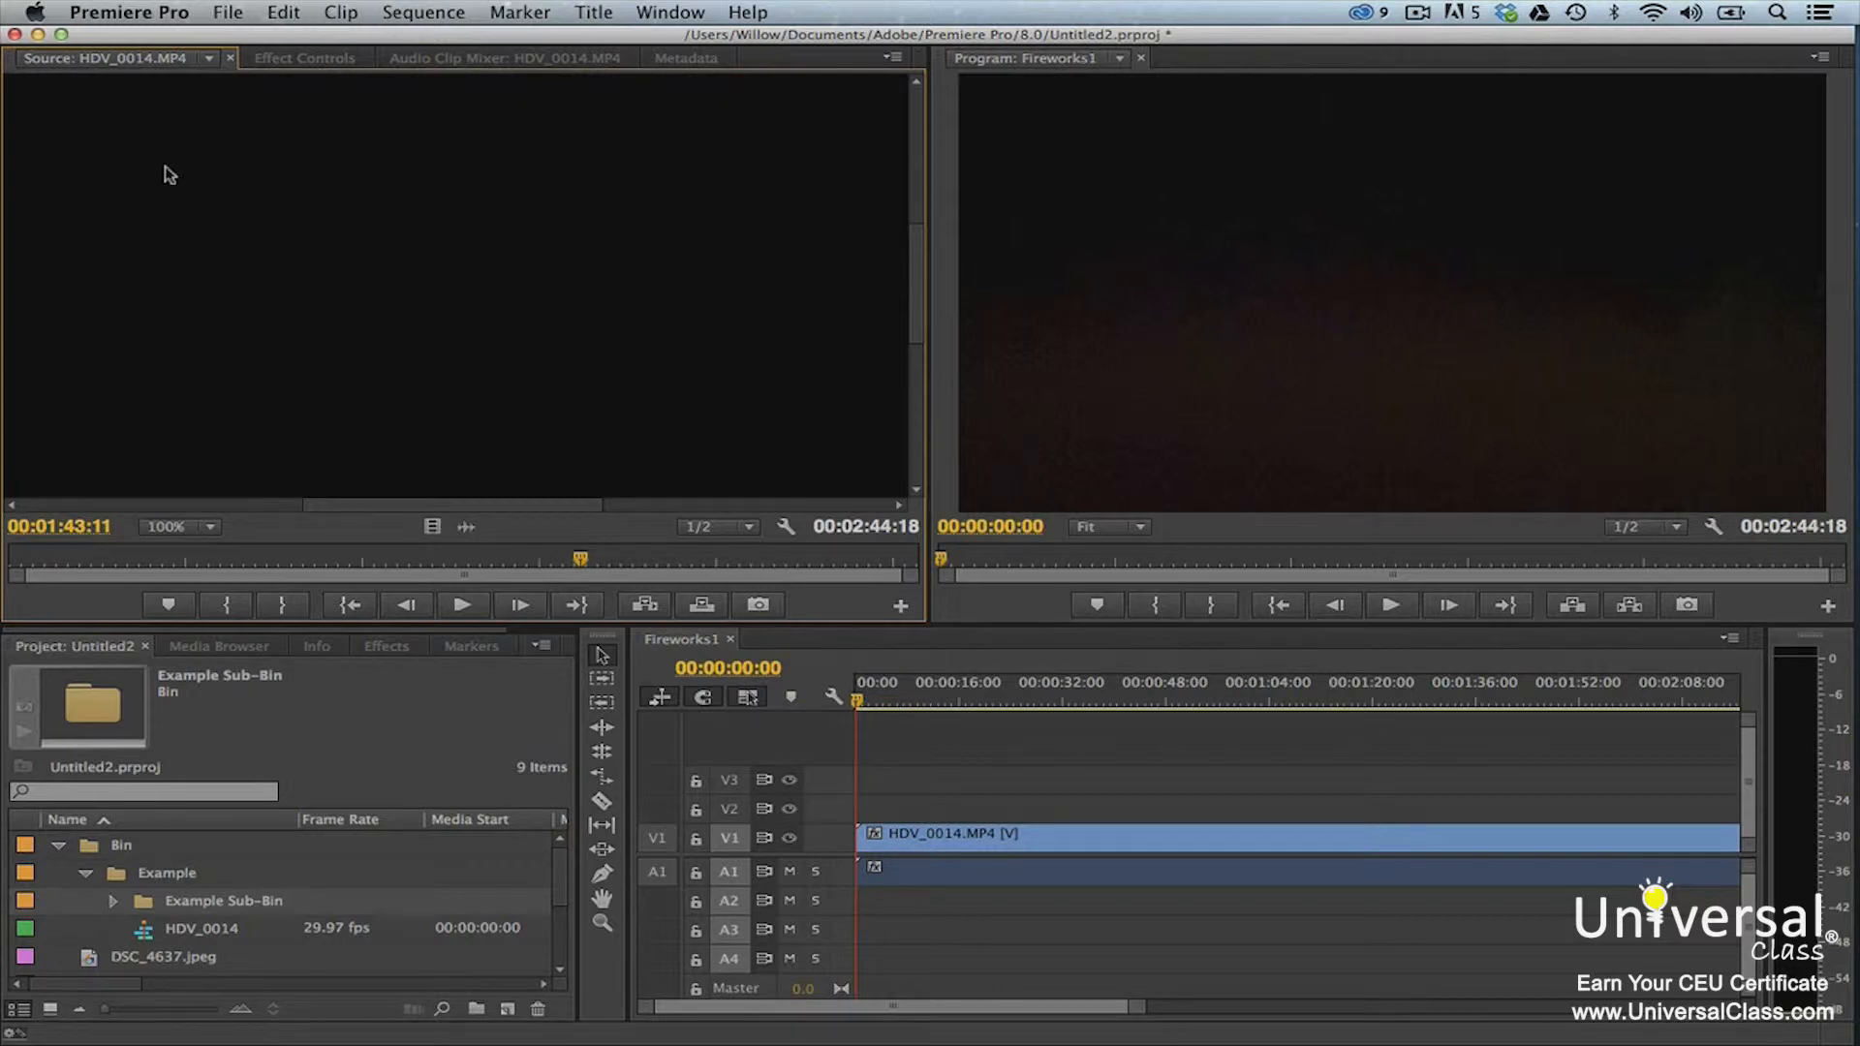
- Open the application's preferences
left_click(170, 14)
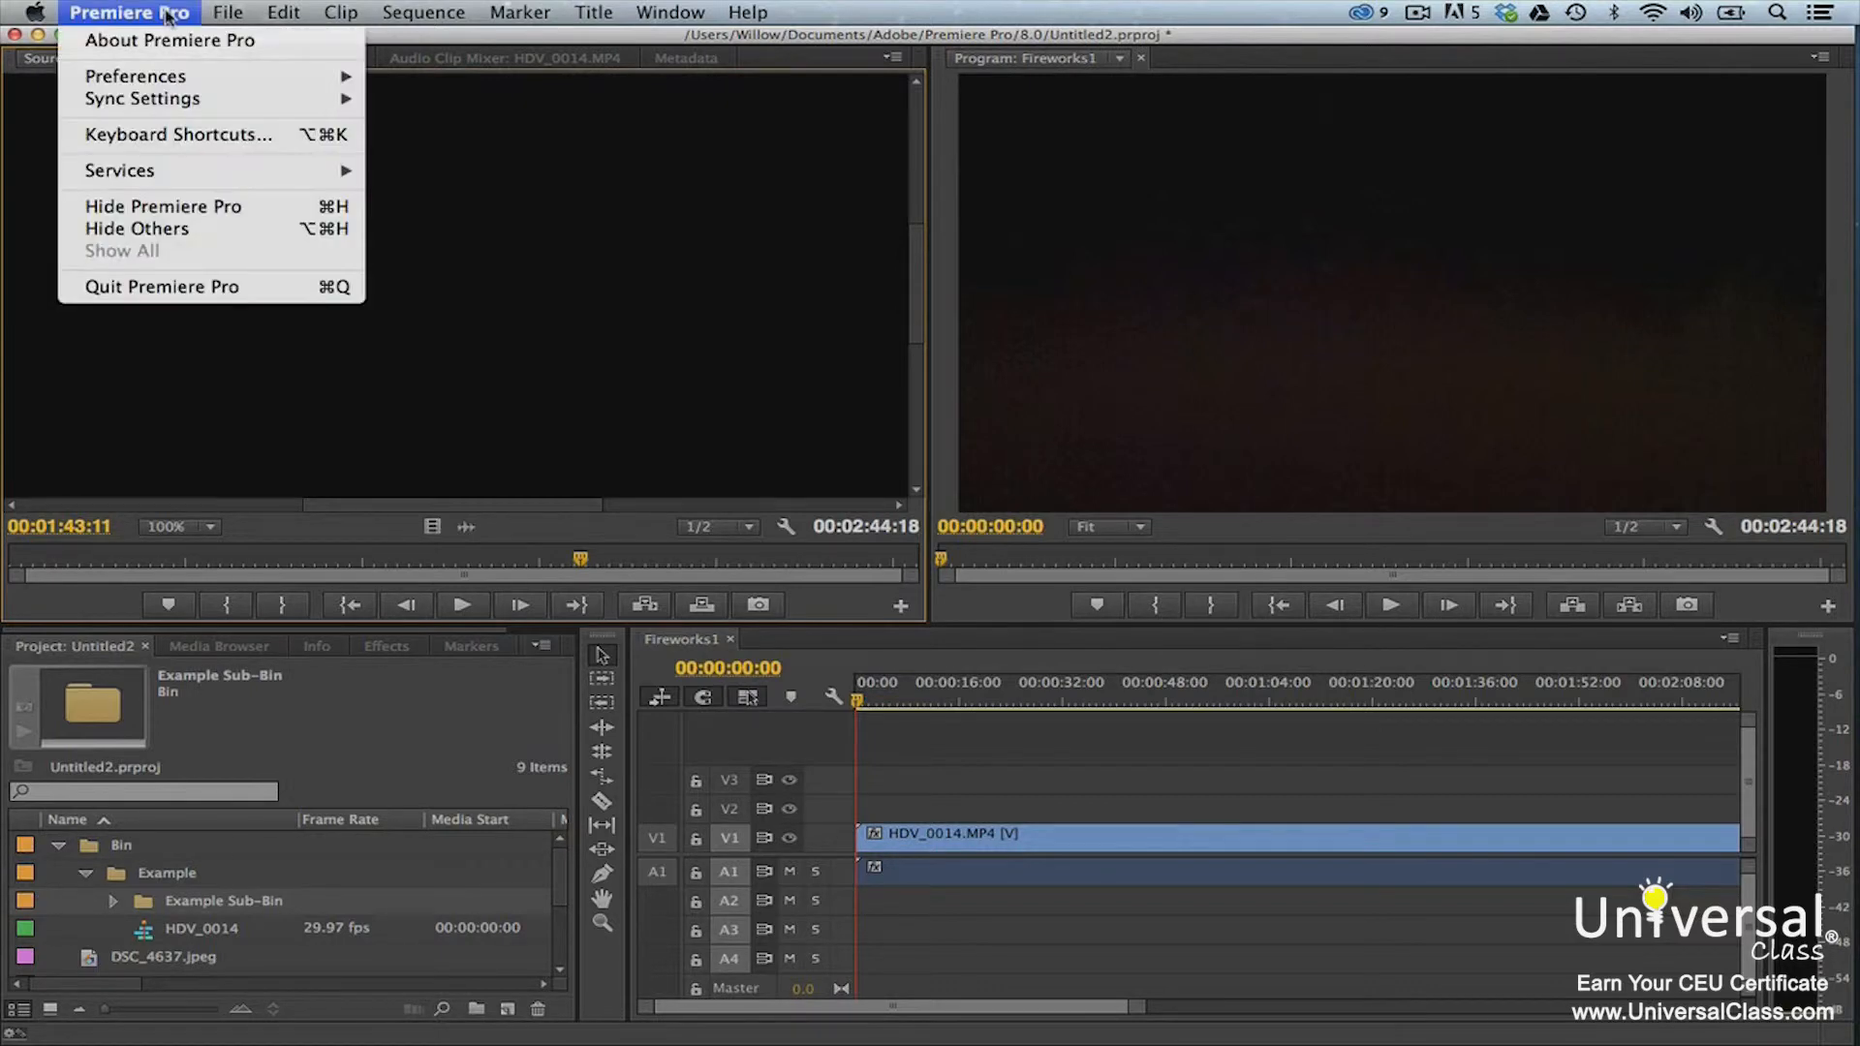
mouse_move(240, 79)
left_click(445, 81)
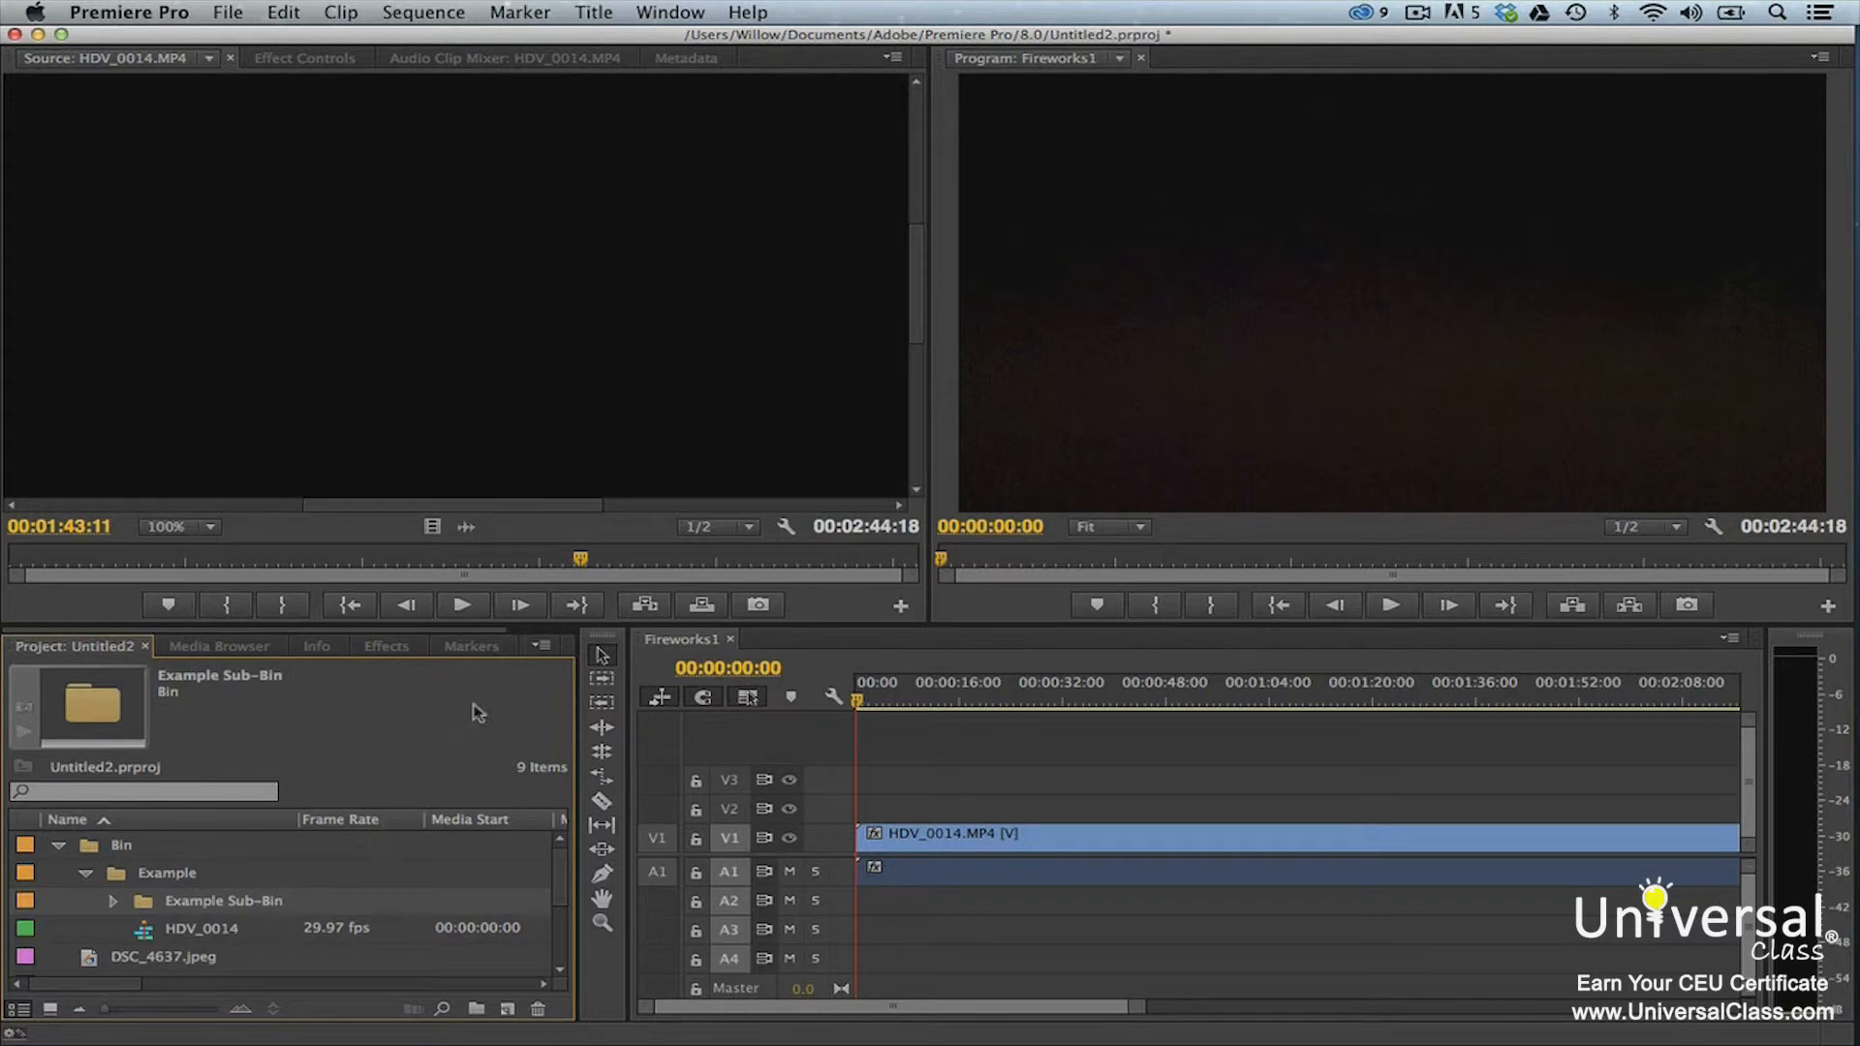
- Add the Rating property from the Basic metadata group to the project's metadata display
left_click(542, 645)
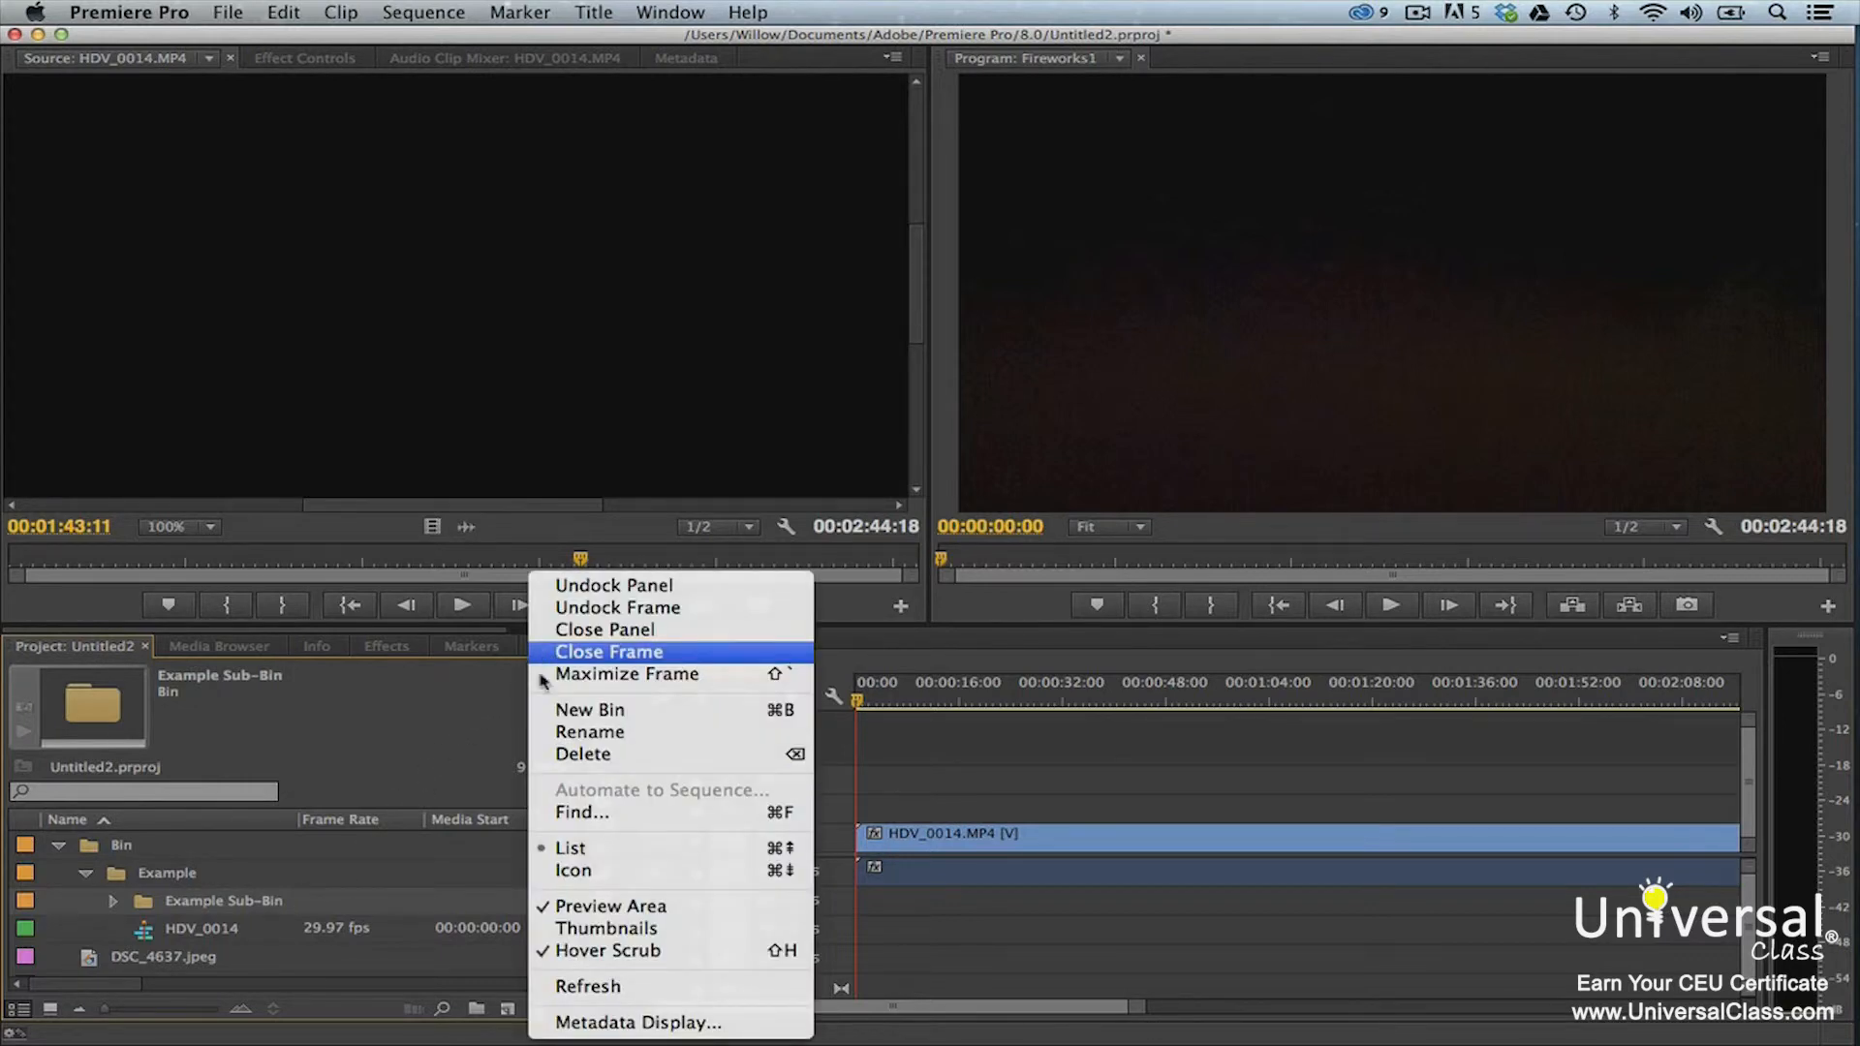
left_click(557, 1023)
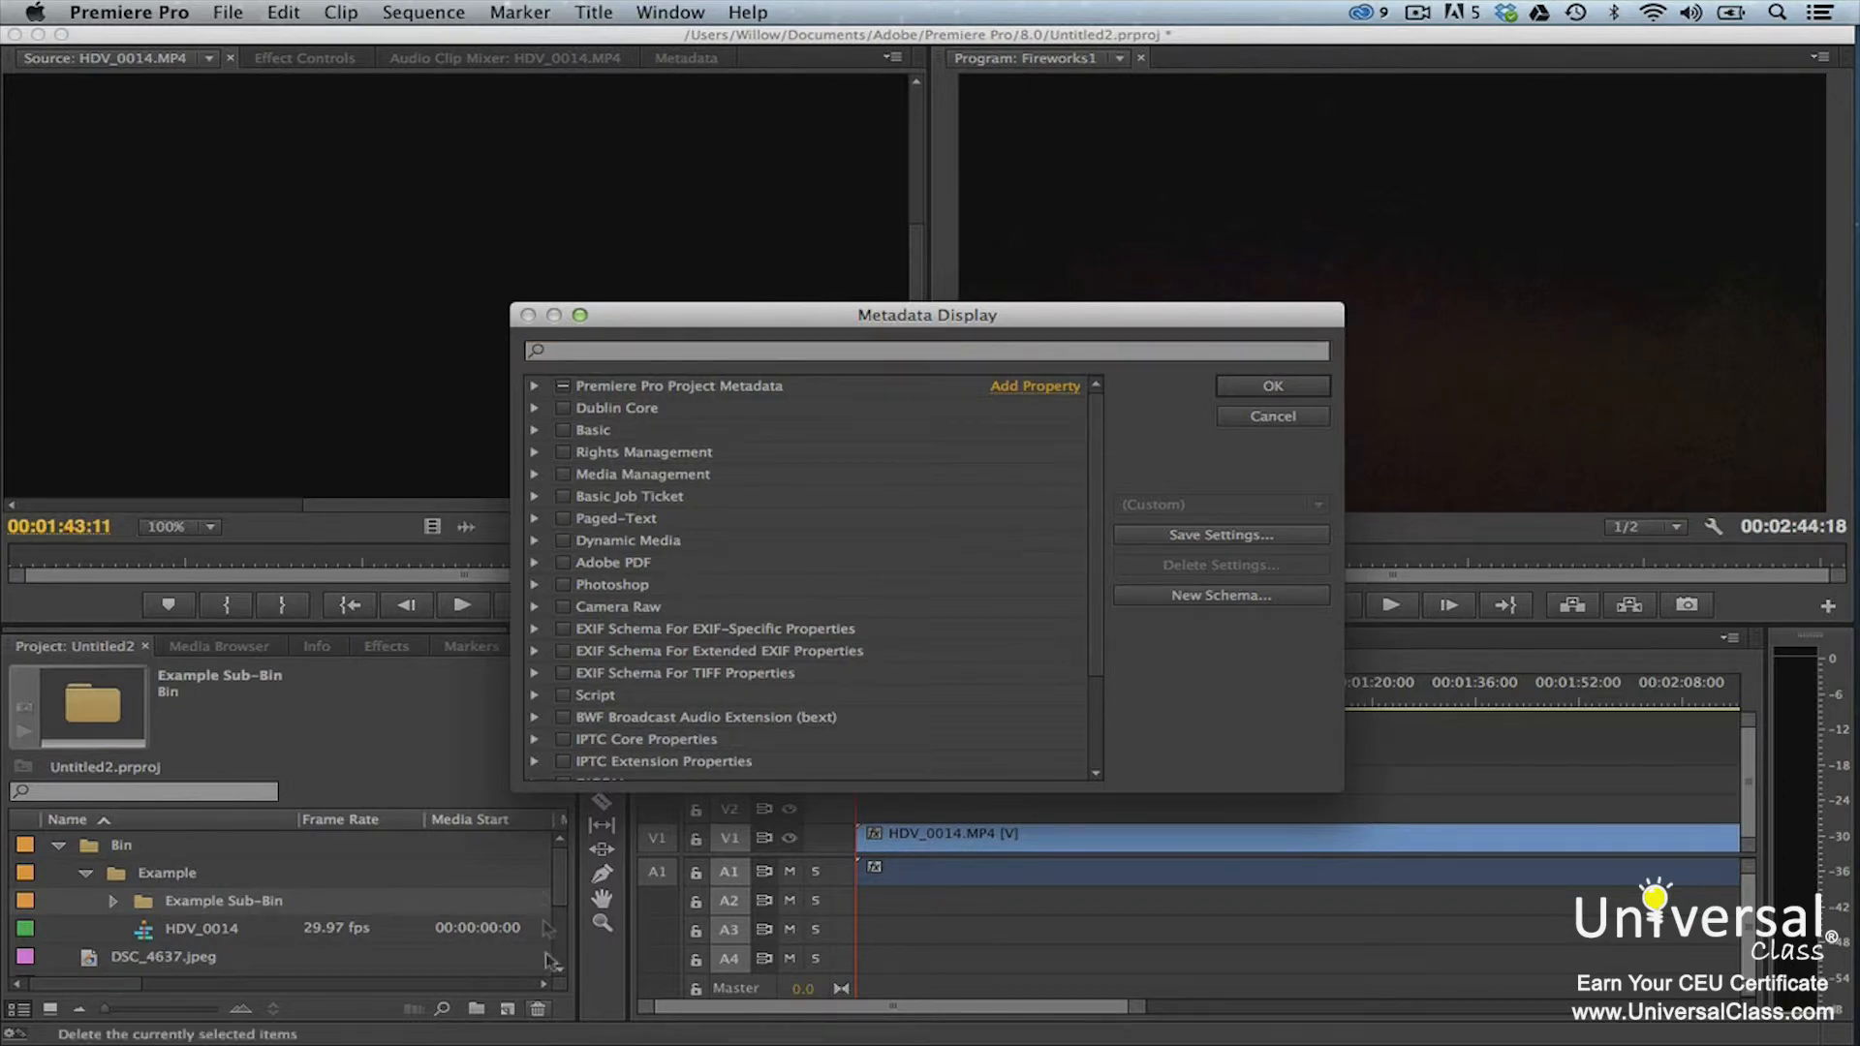
left_click(534, 430)
left_click(588, 651)
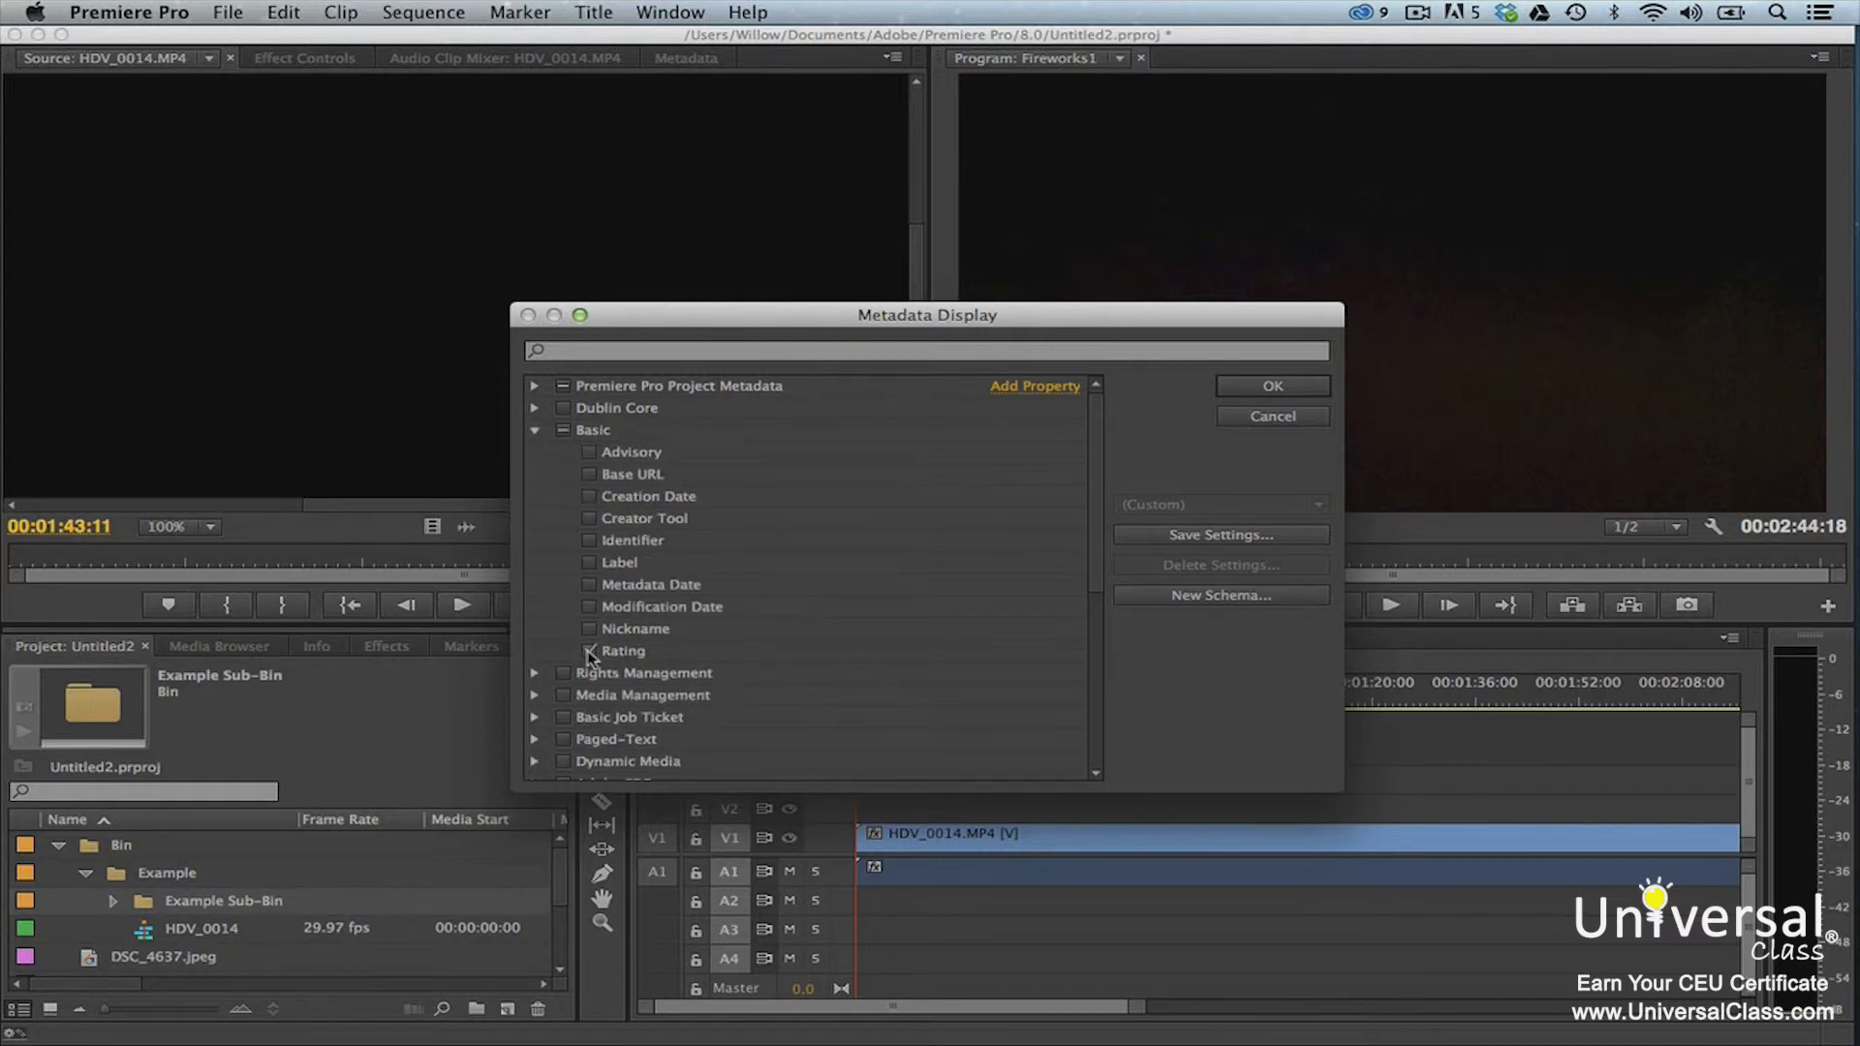
left_click(1272, 387)
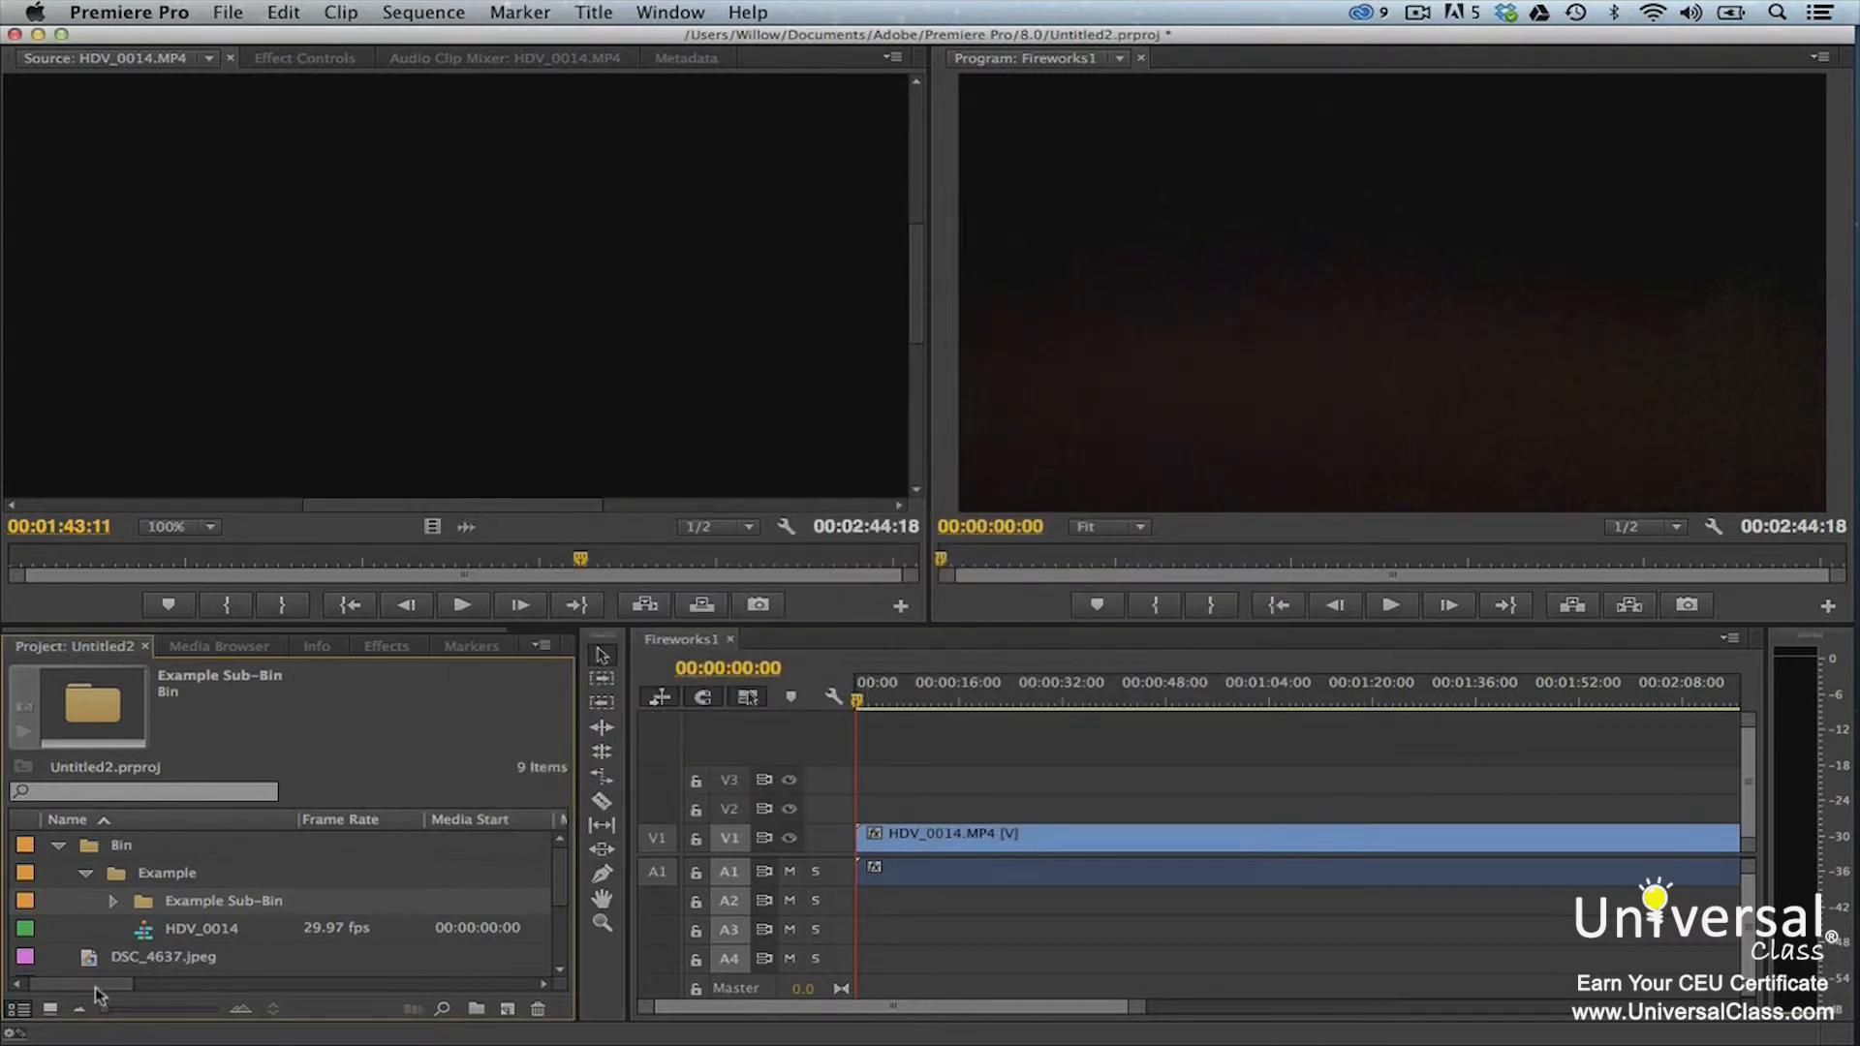
- Sort the project items by Frame Rate in descending order
left_click_drag(95, 986, 494, 1005)
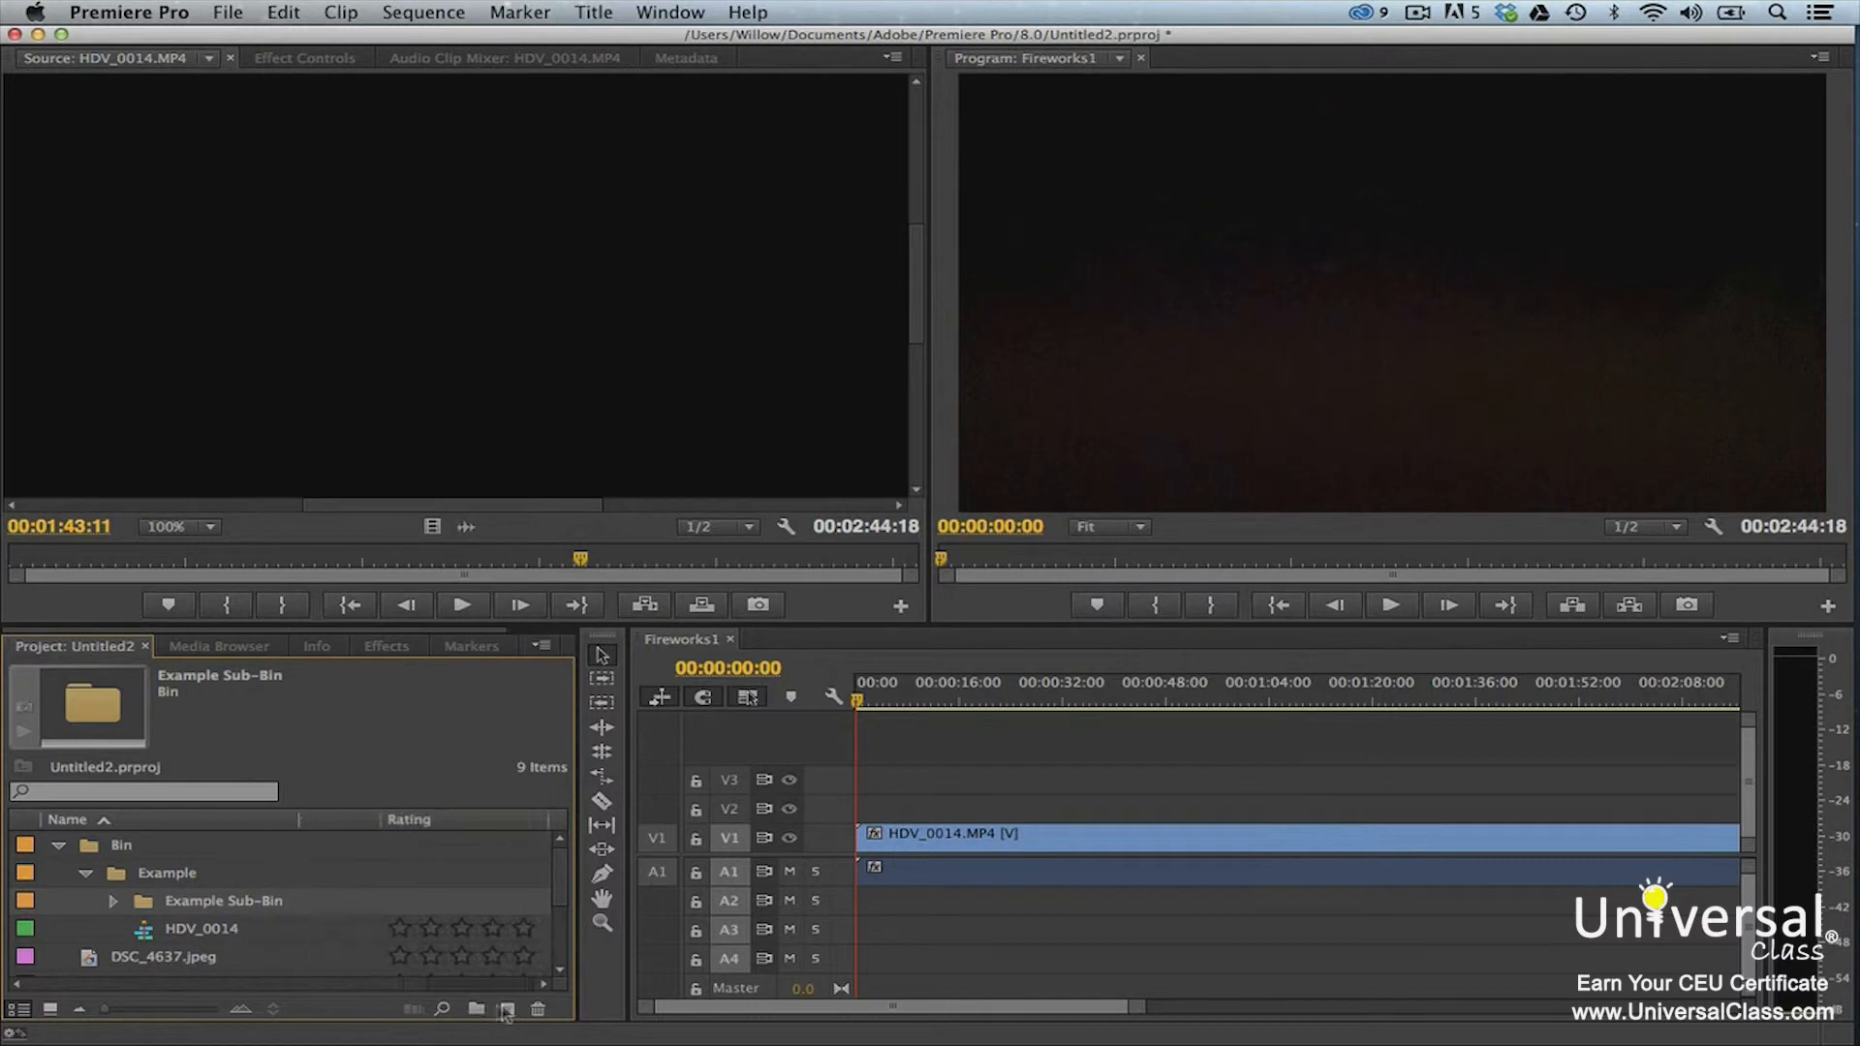
mouse_move(474, 954)
left_click_drag(475, 988, 92, 987)
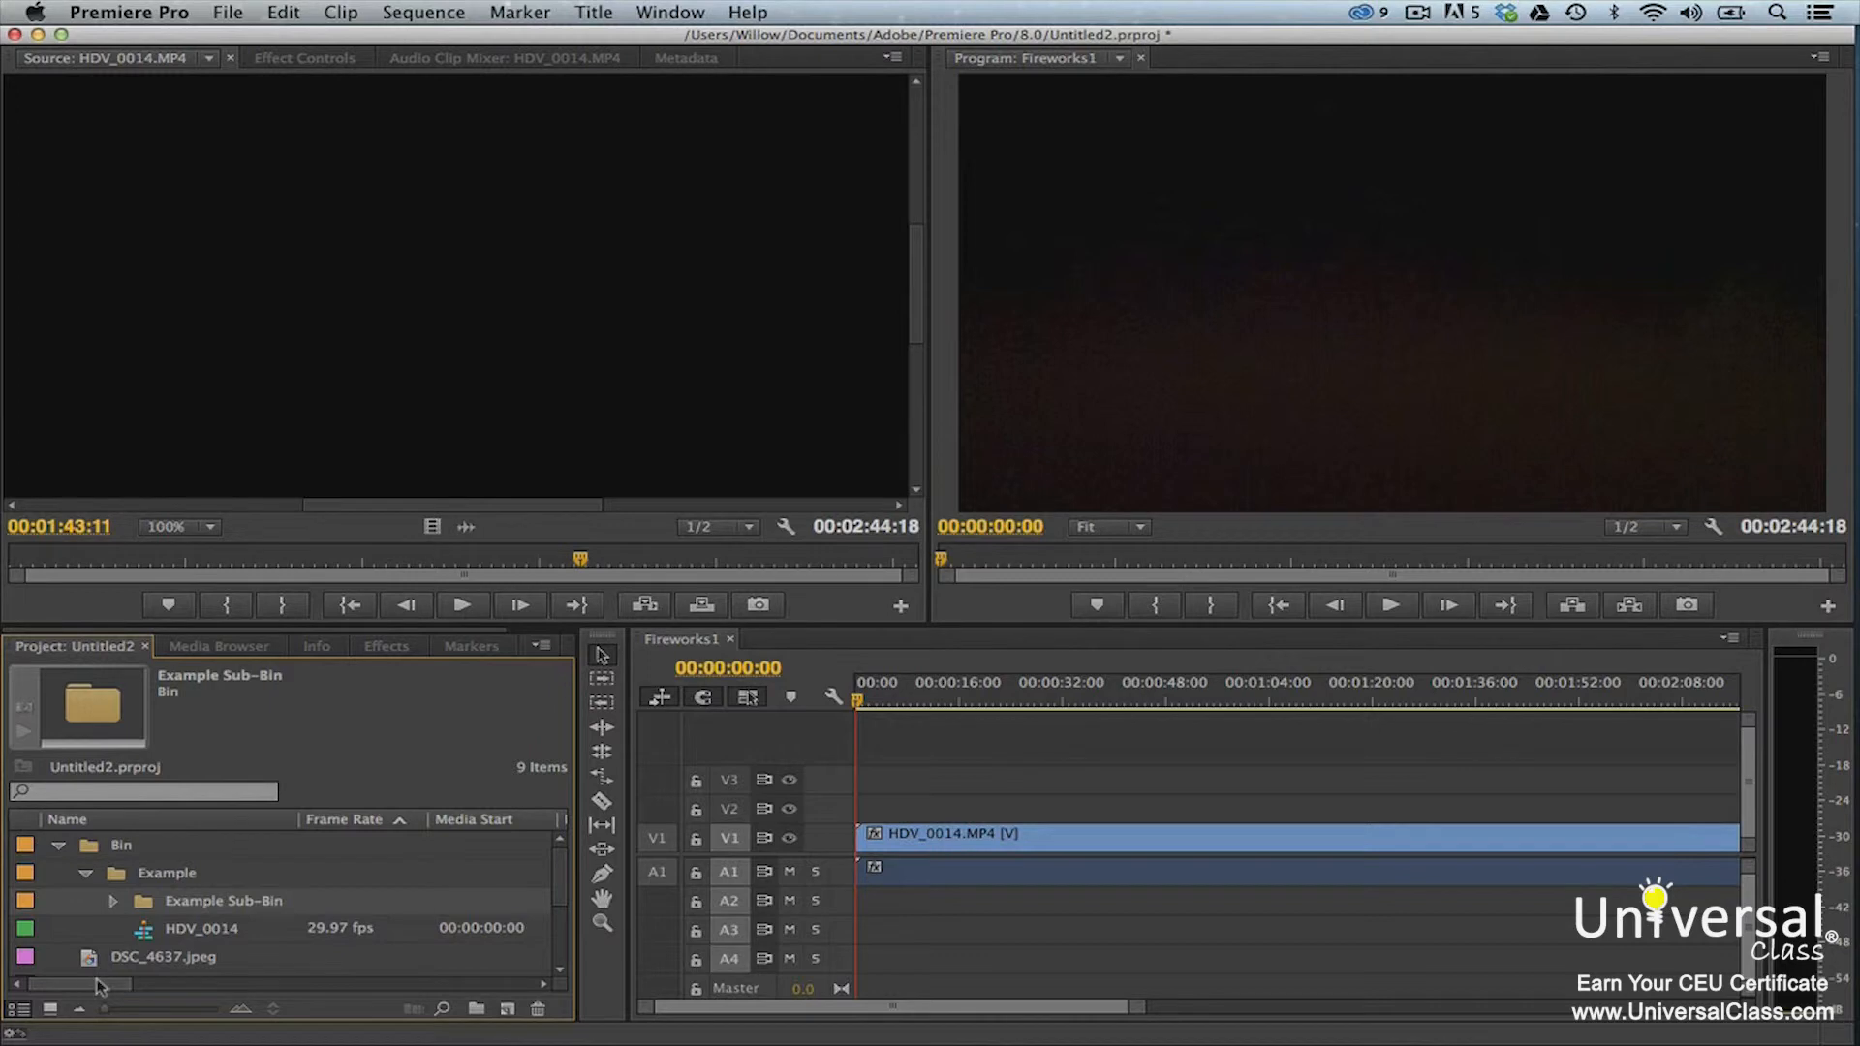
left_click(401, 821)
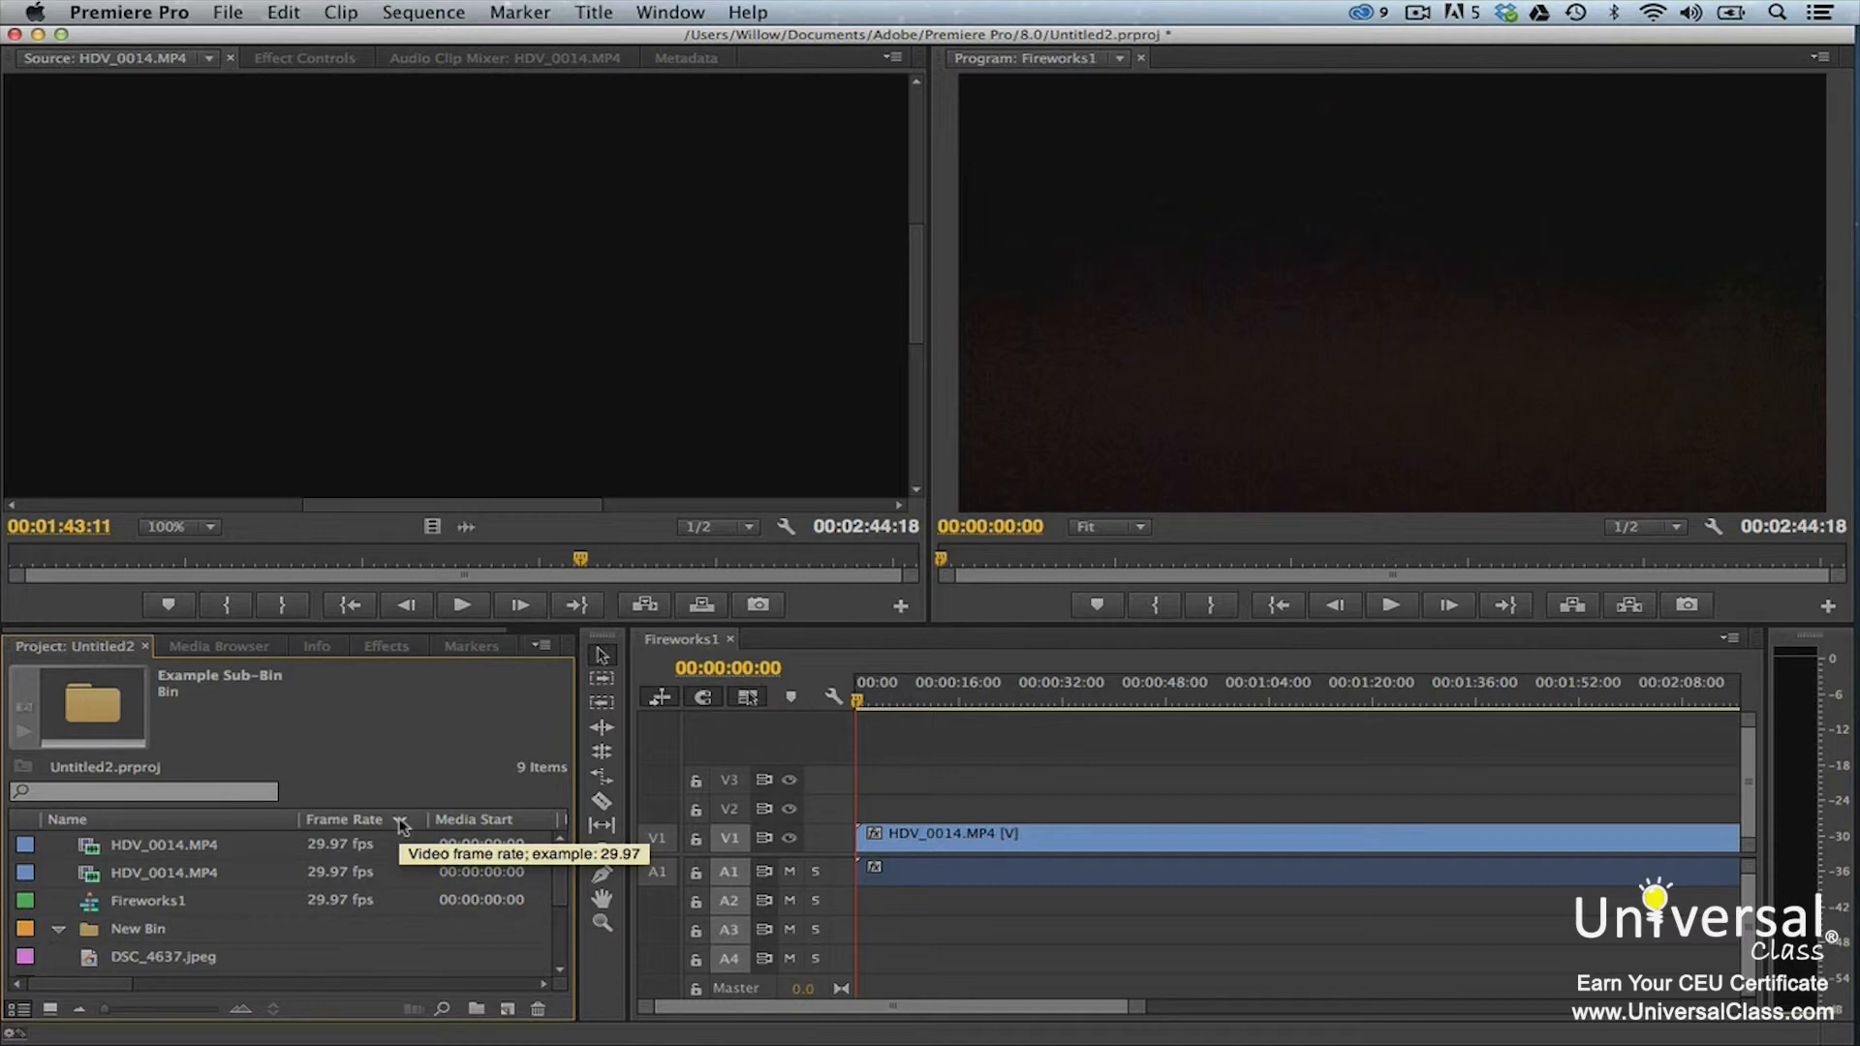
scroll(559, 827, "right", 5)
scroll(559, 826, "right", 5)
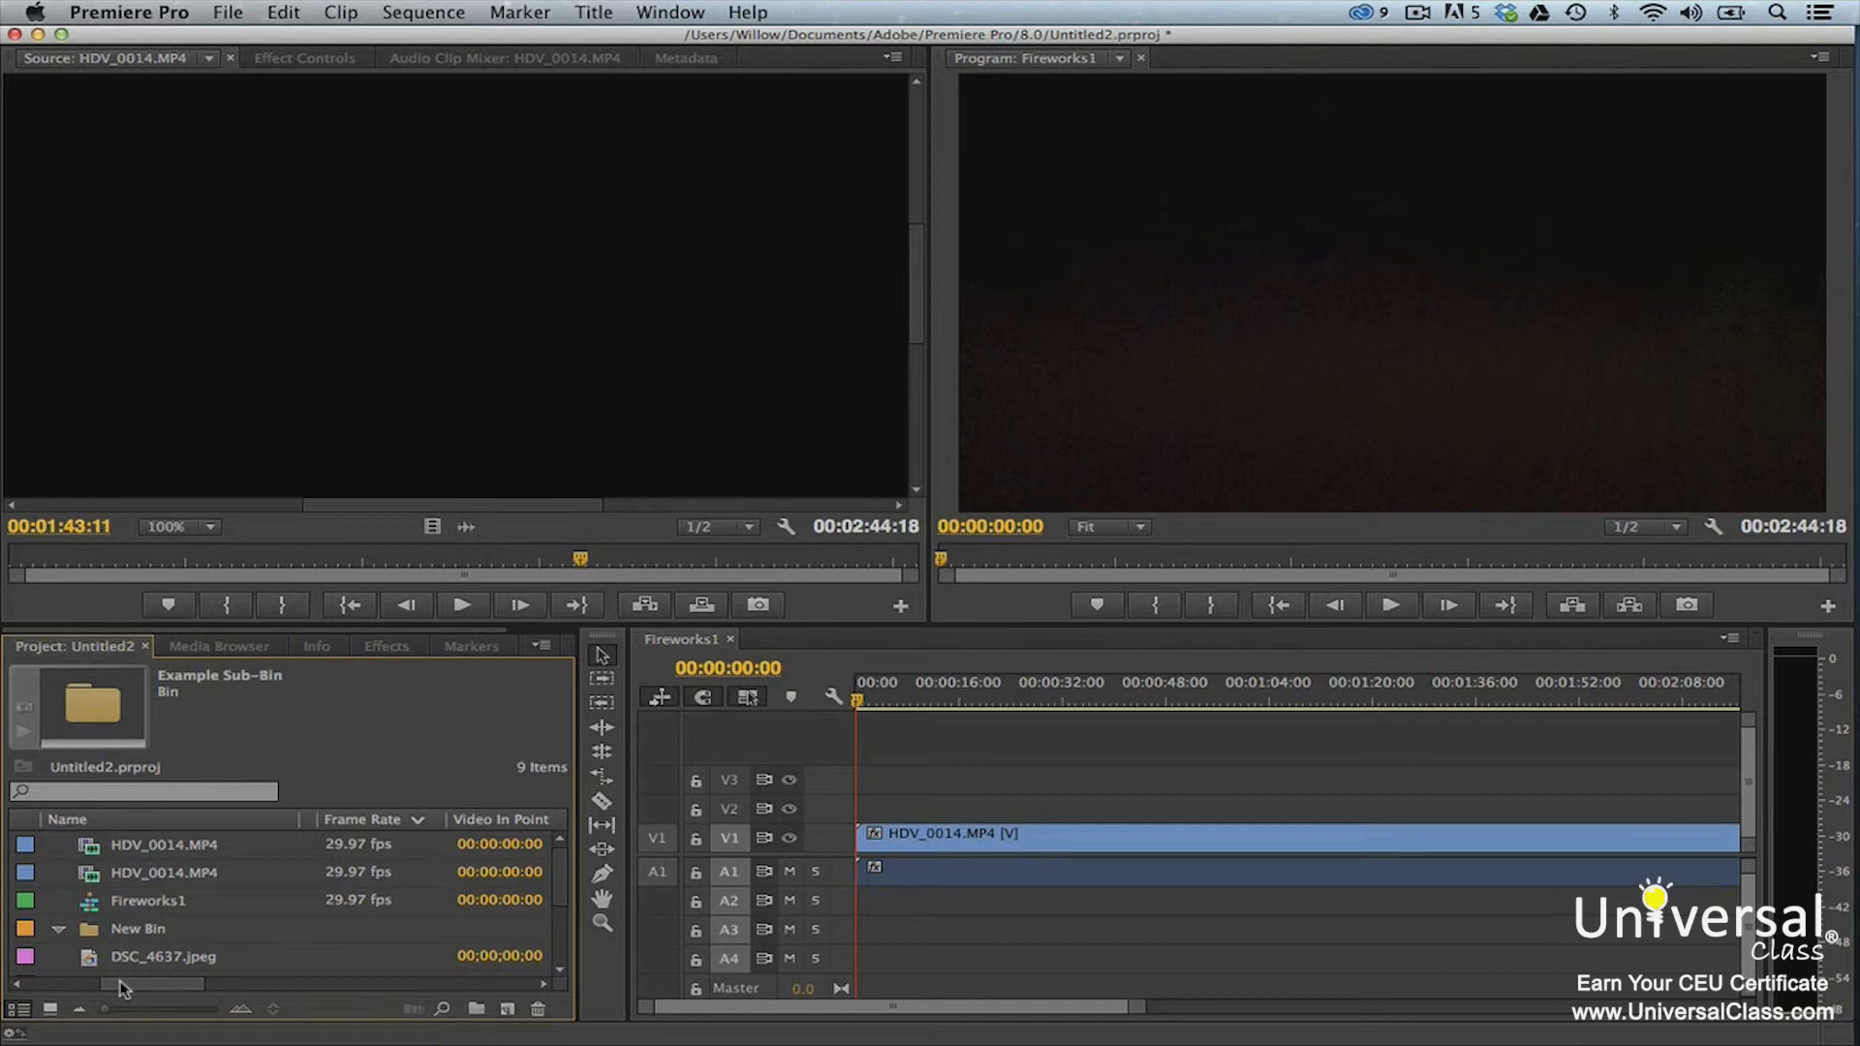
- Show the project items as icons and sort them by Name
left_click(51, 1011)
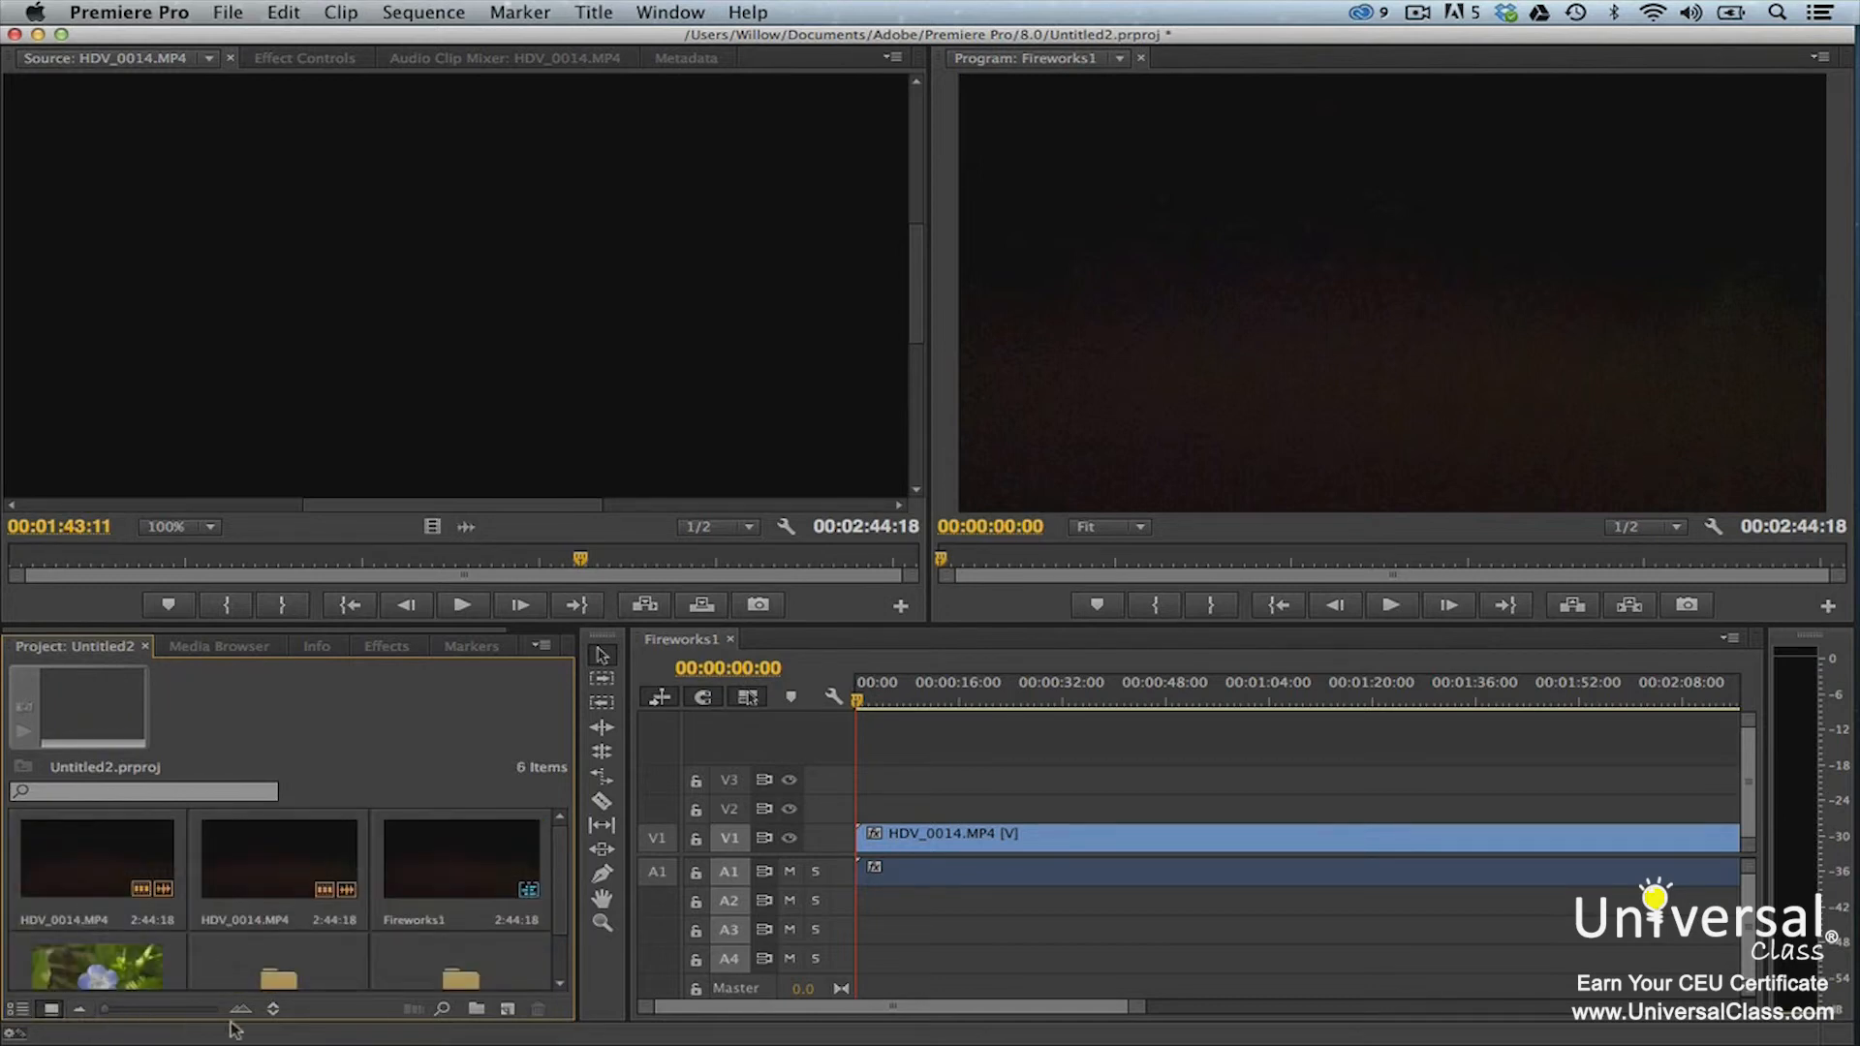
left_click(276, 1011)
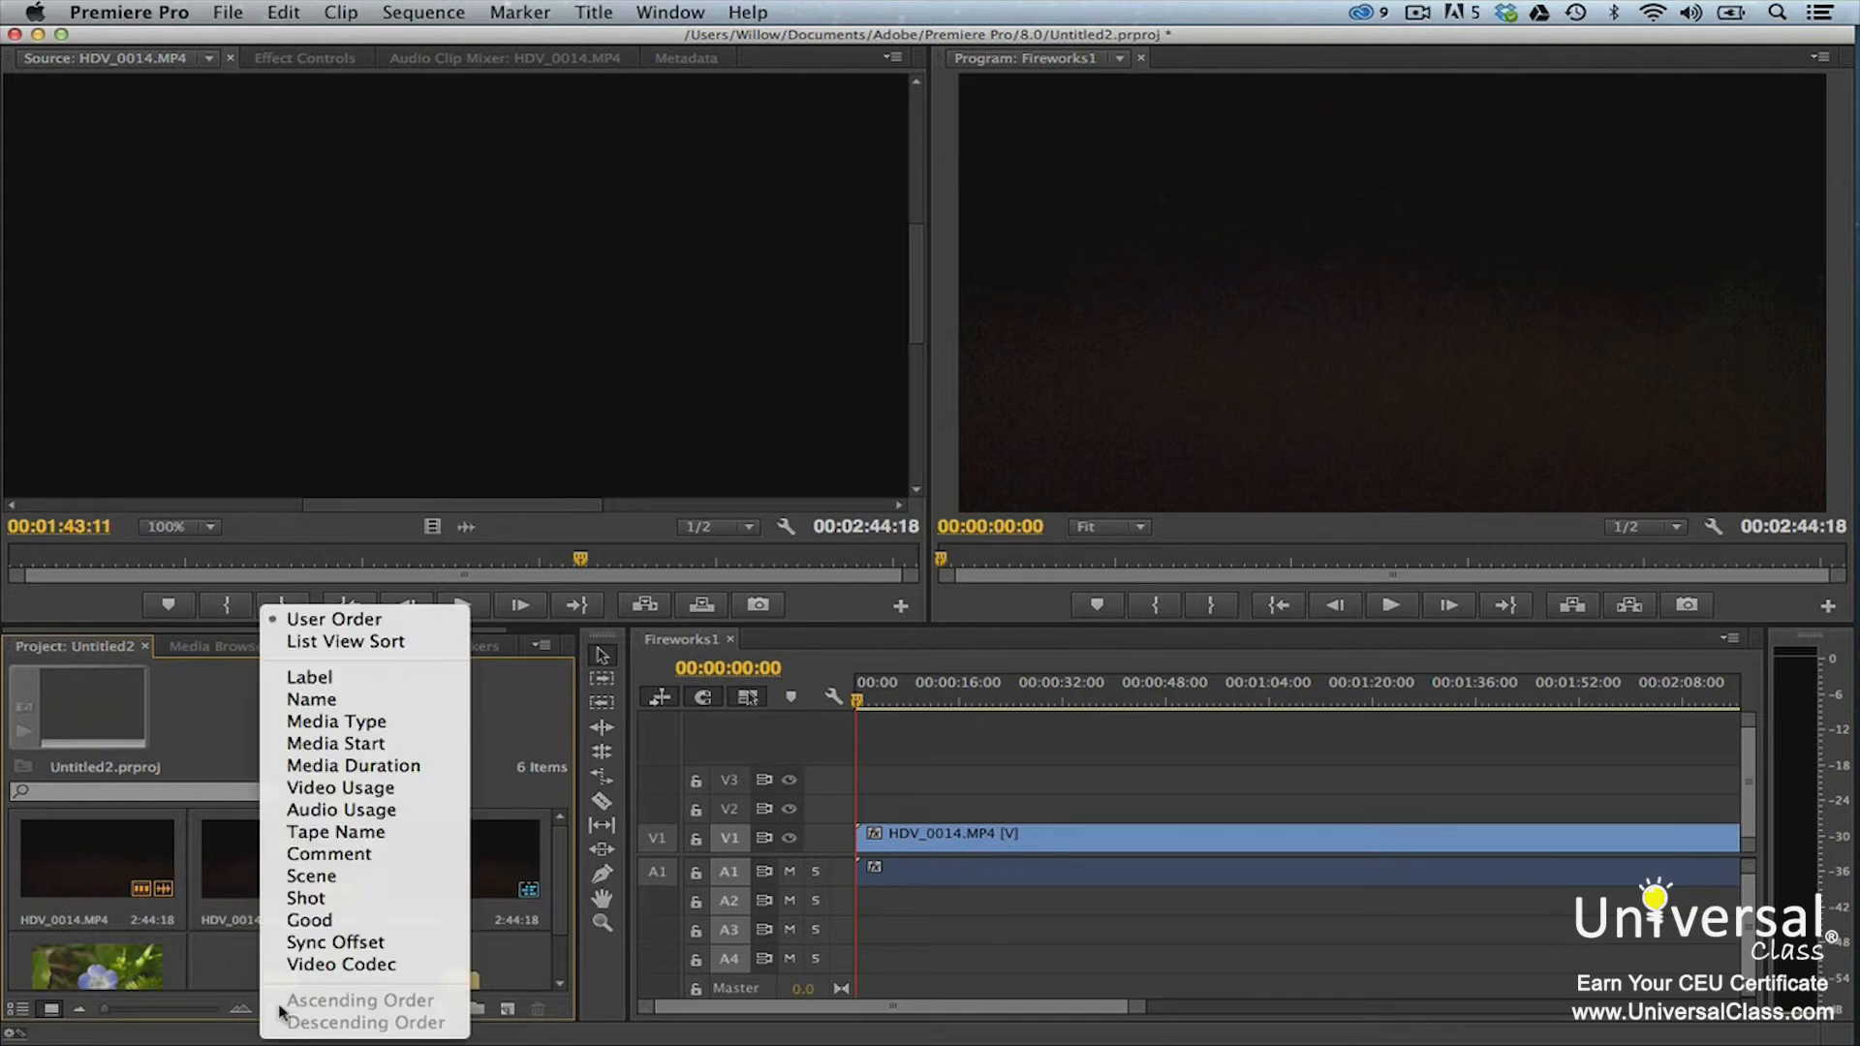
left_click(323, 699)
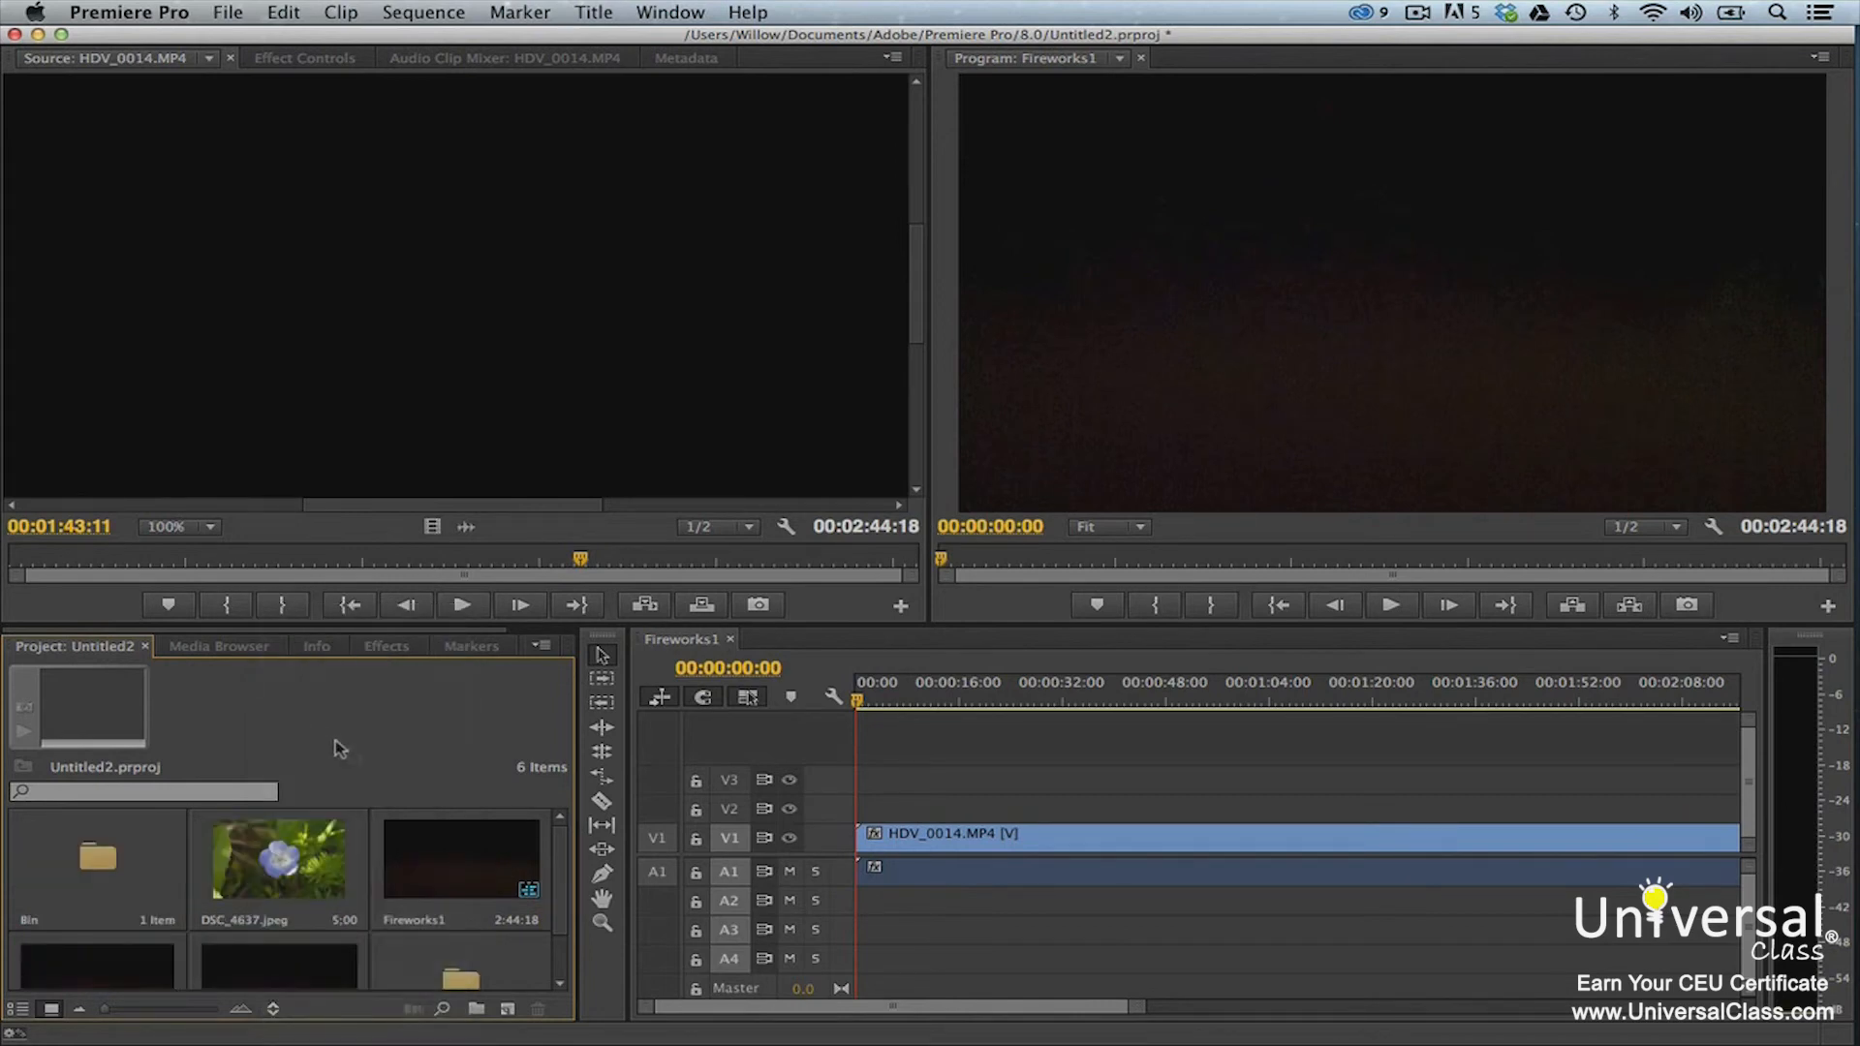
- Mark In and Out points on the Fireworks1 sequence from its thumbnail among the project items
left_click(446, 883)
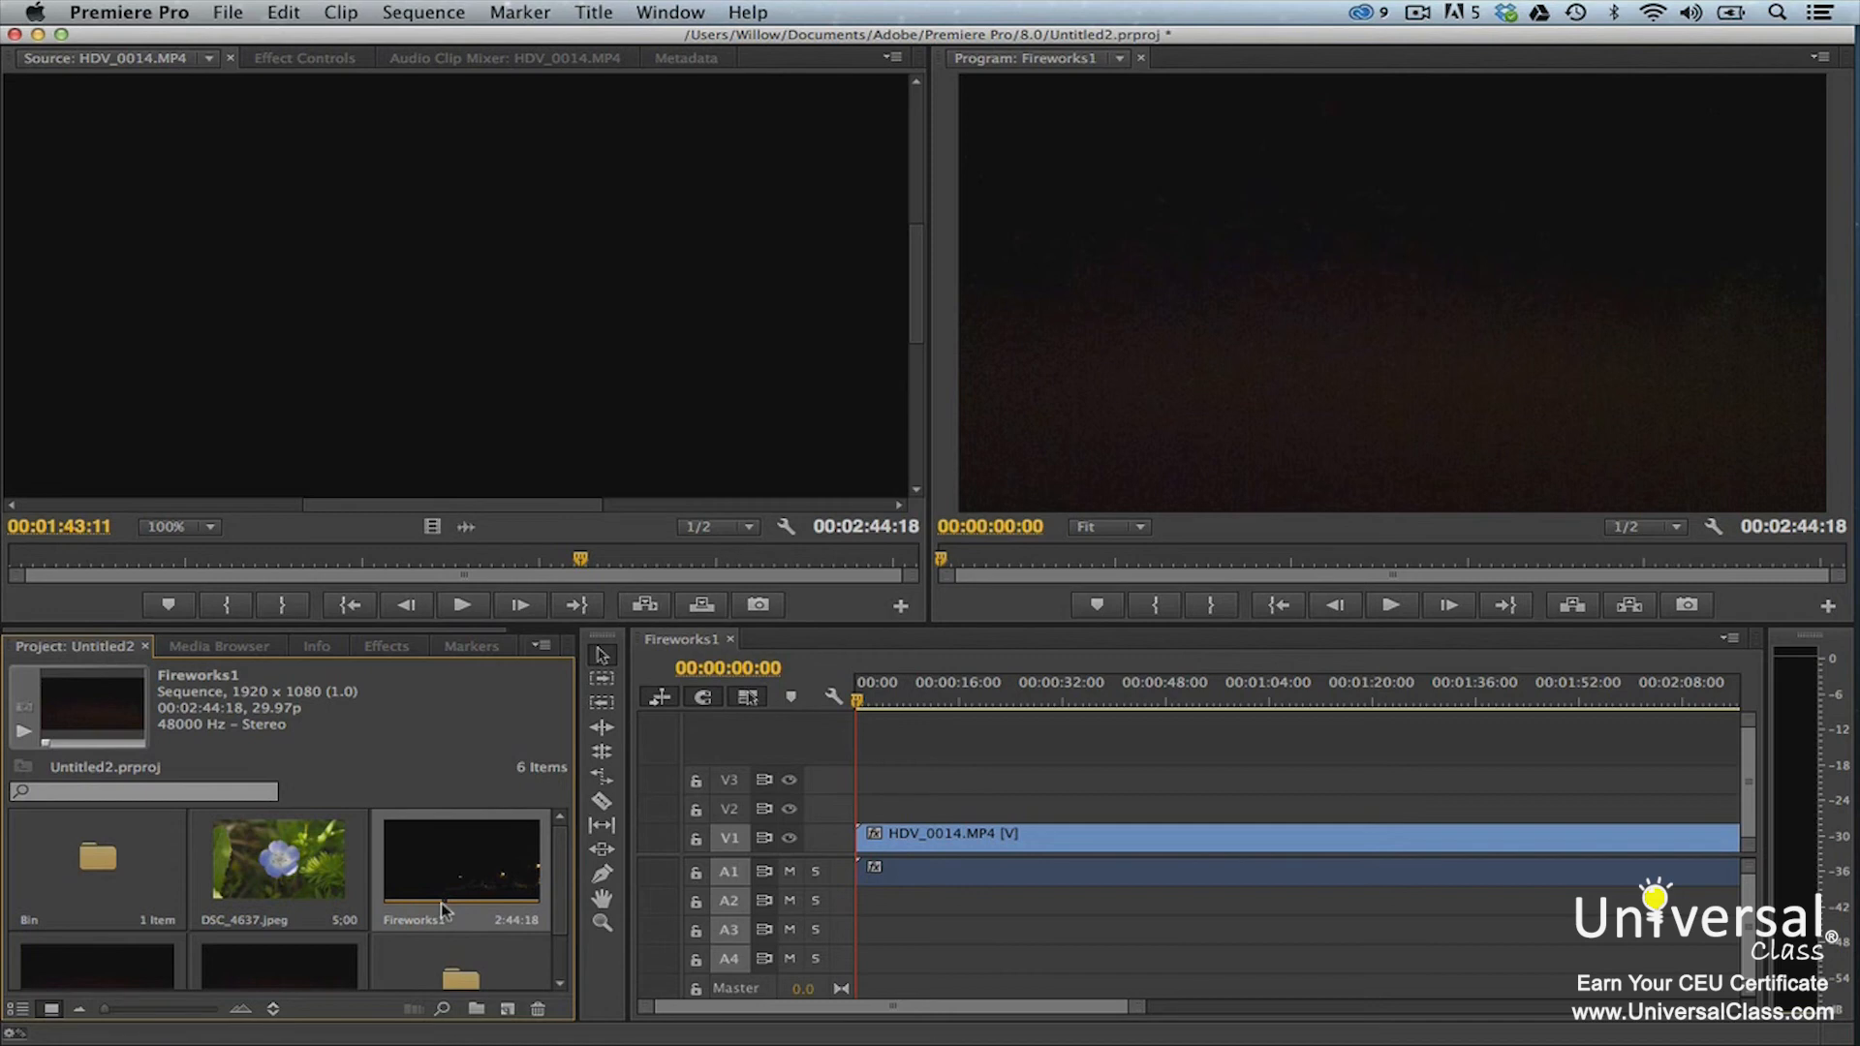
left_click(520, 12)
left_click(520, 41)
left_click(520, 12)
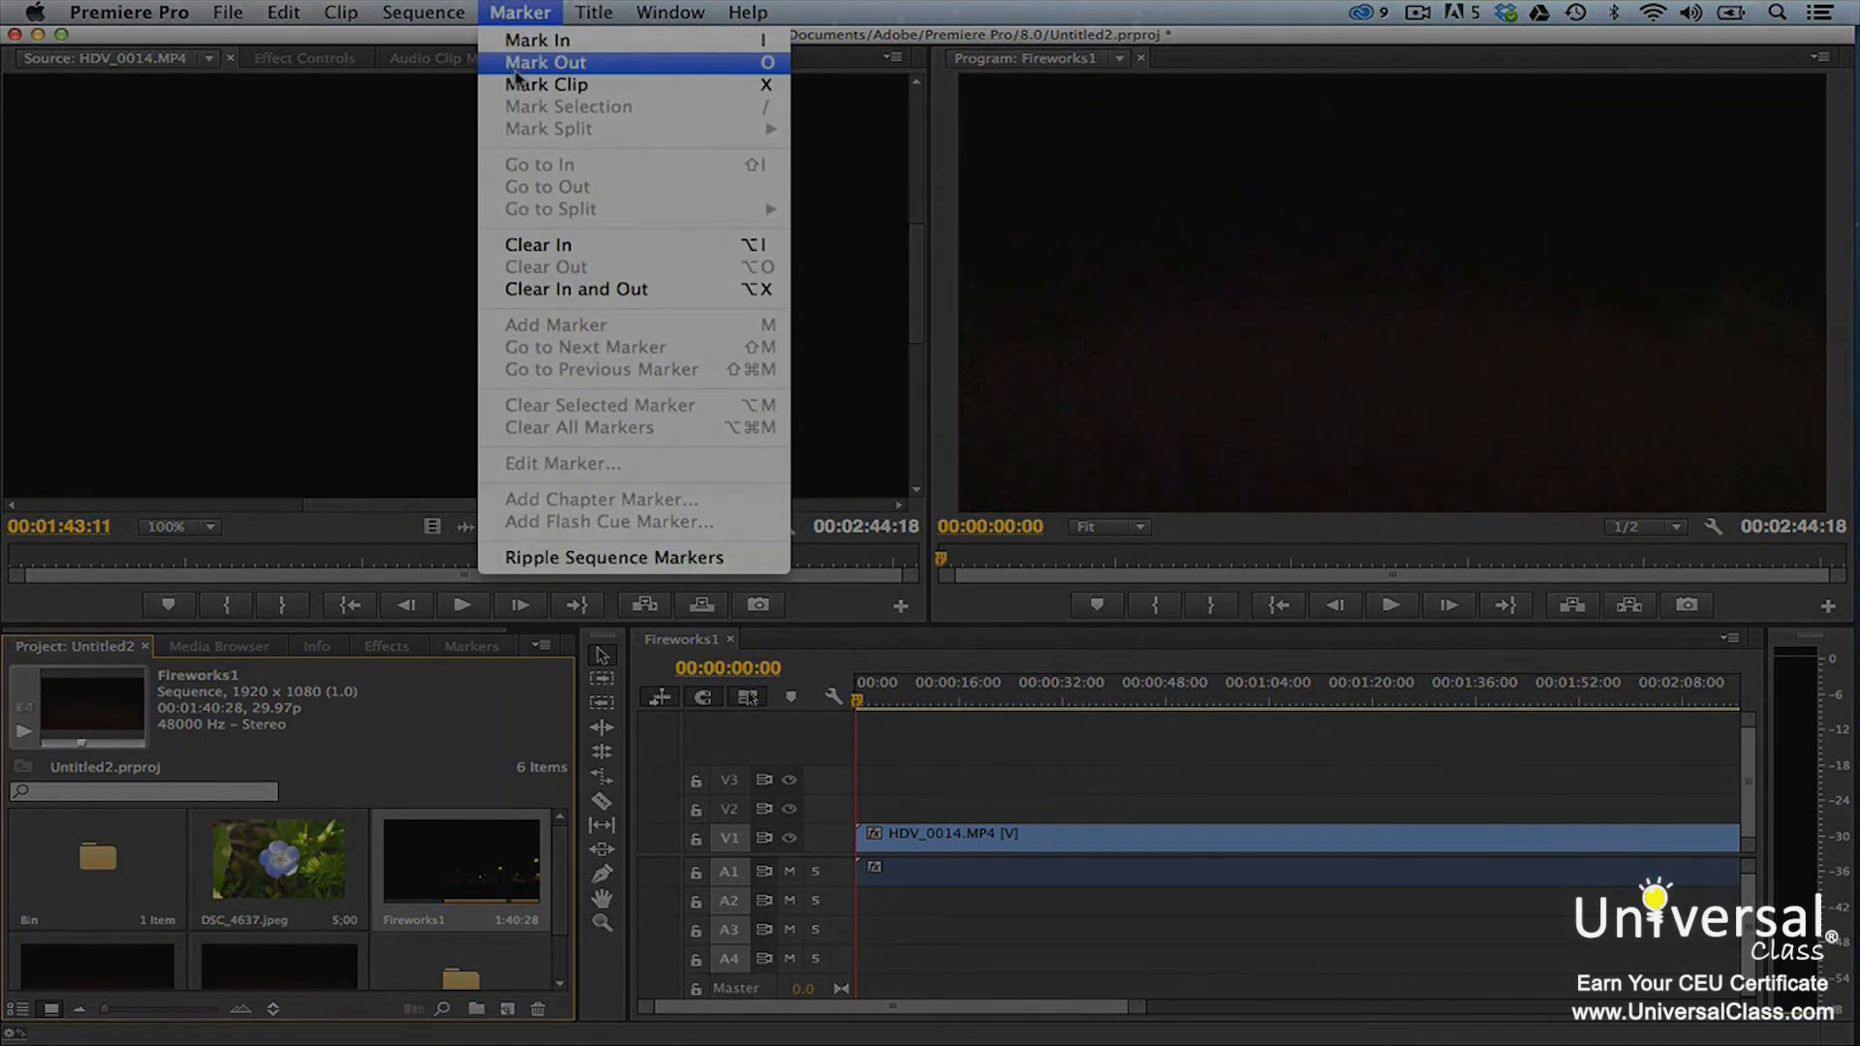